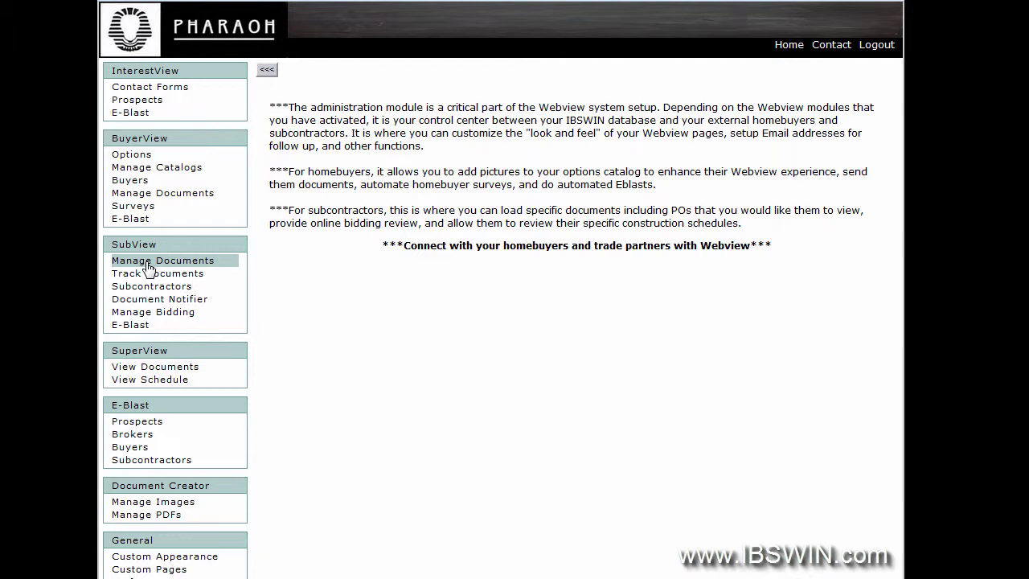
- Open the signature settings under SubView's Manage Documents and review the images available for the signature
{"action": "left_click", "coordinate": [148, 267]}
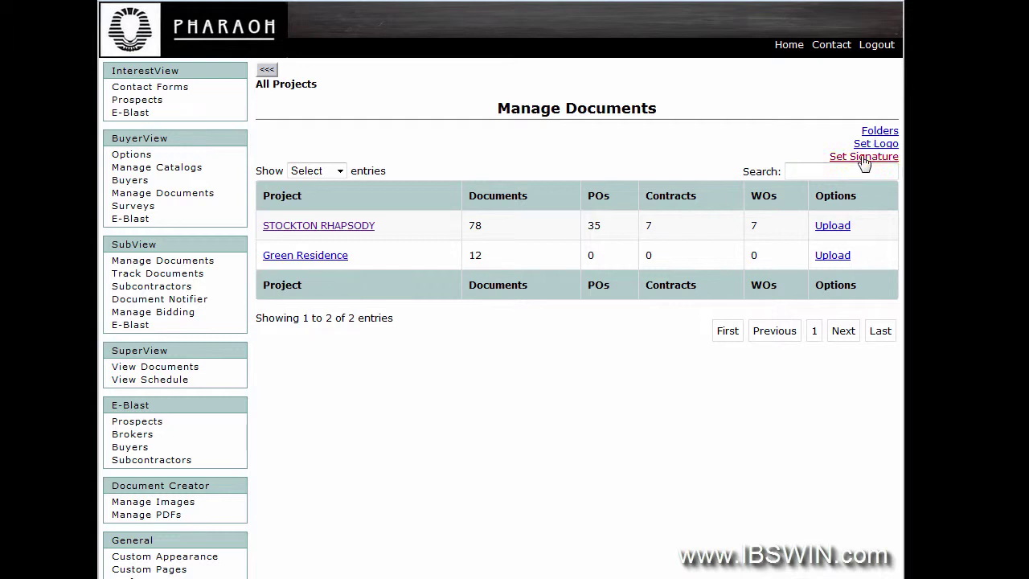
{"action": "left_click", "coordinate": [864, 158]}
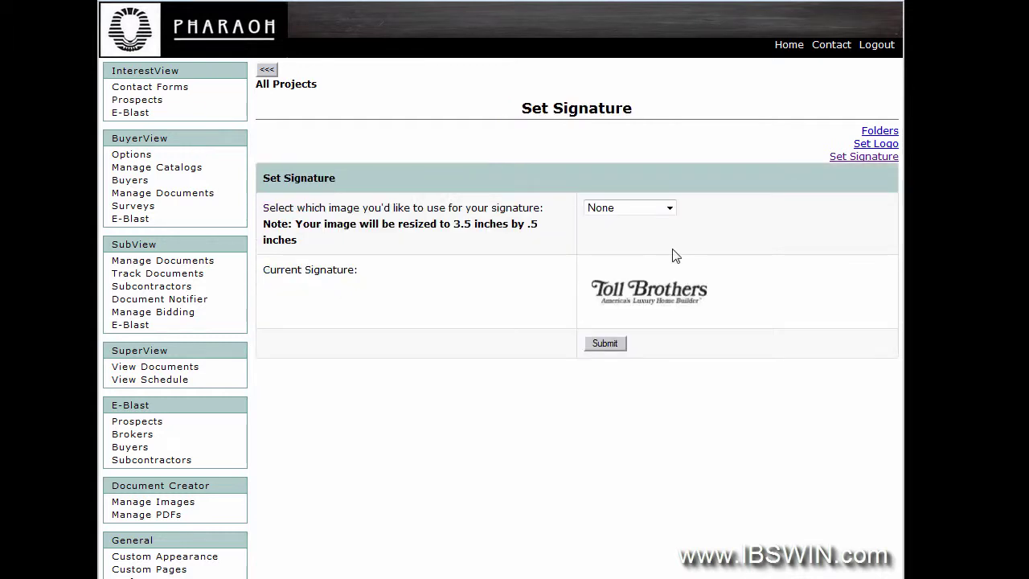
{"action": "left_click", "coordinate": [667, 209]}
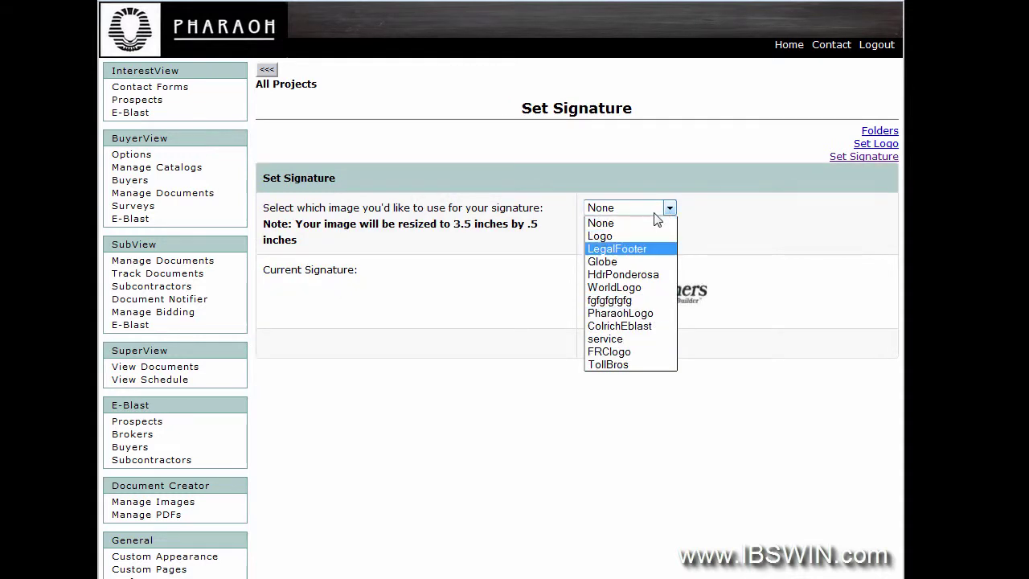
{"action": "left_click", "coordinate": [719, 408]}
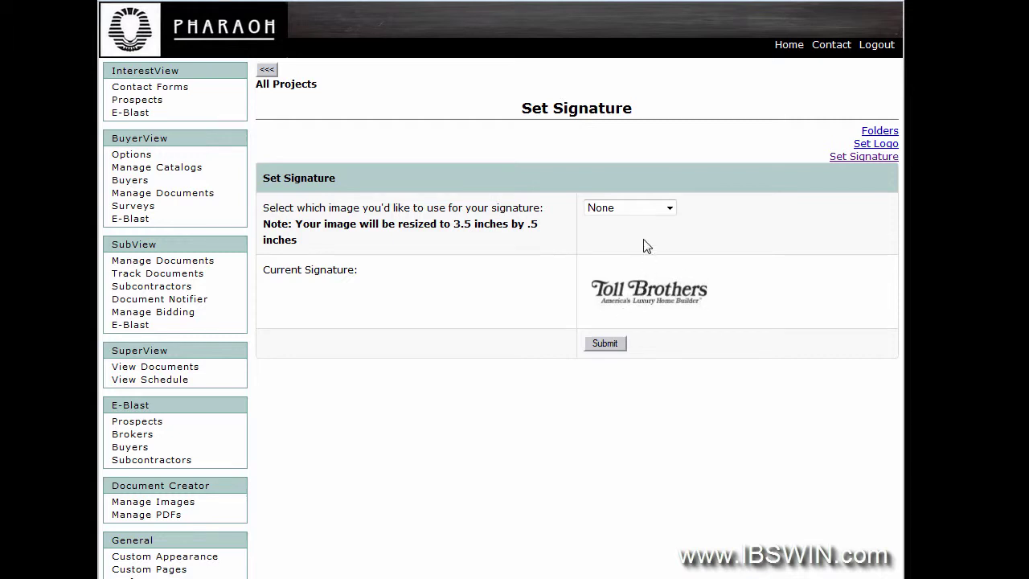
{"action": "left_click", "coordinate": [668, 209]}
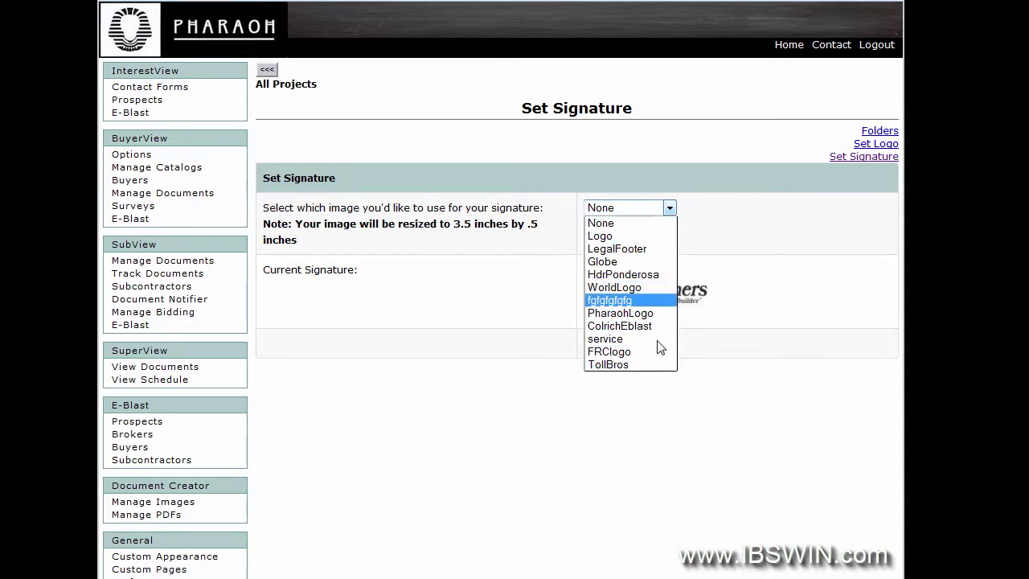
{"action": "left_click", "coordinate": [774, 246]}
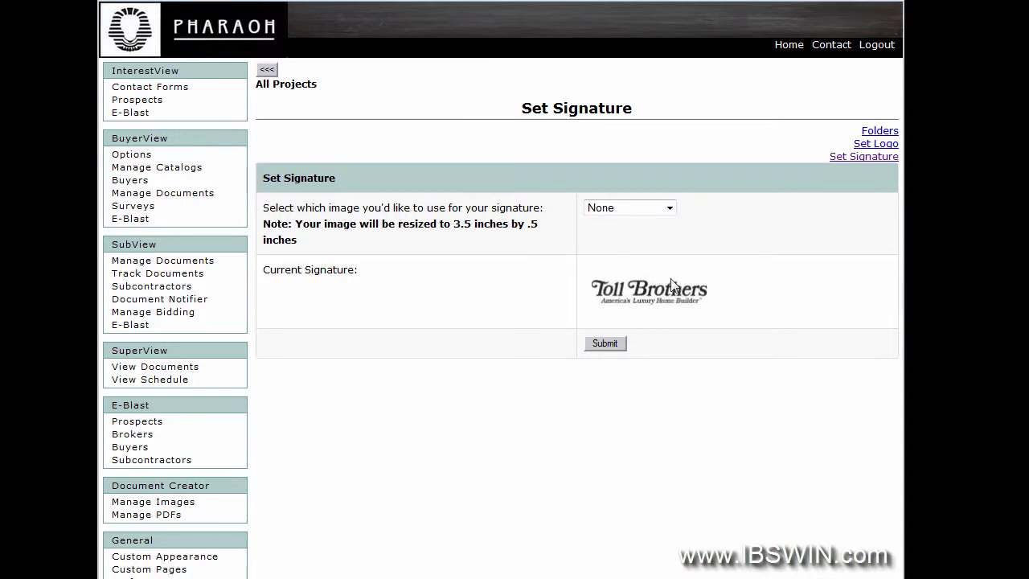
- Set the document logo to the Globe image and submit the change
{"action": "left_click", "coordinate": [871, 148]}
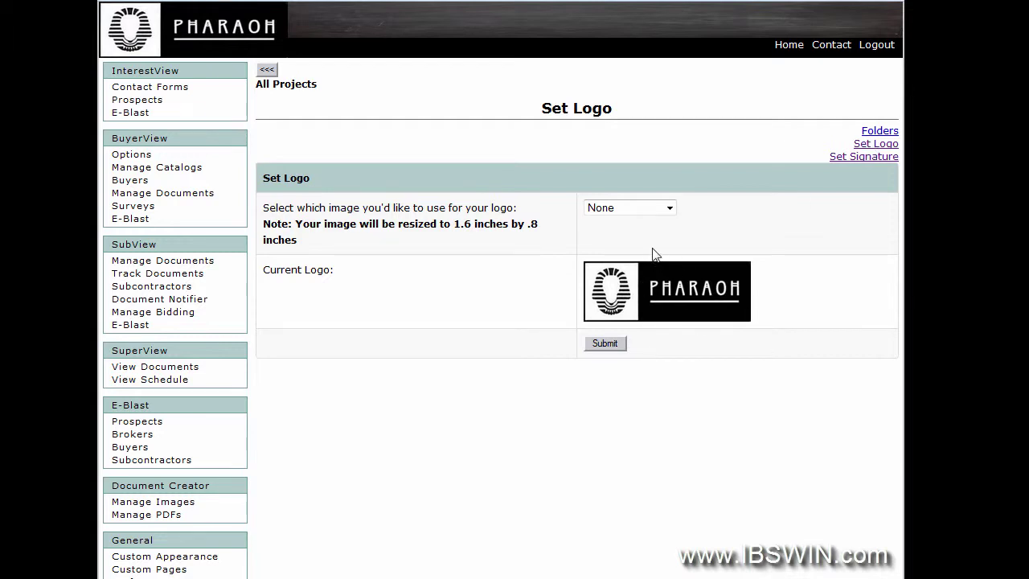
{"action": "left_click", "coordinate": [671, 211]}
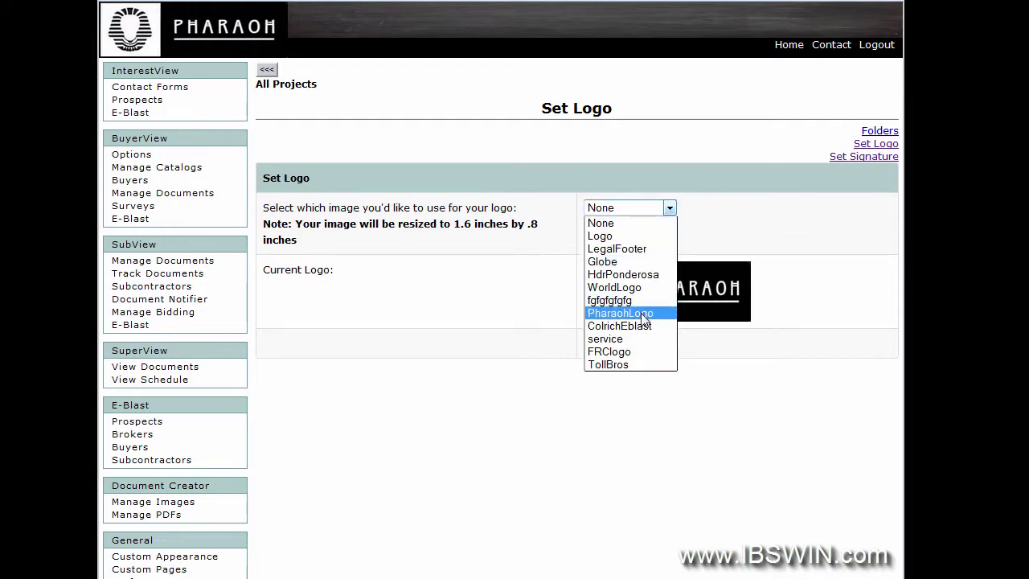
{"action": "left_click", "coordinate": [624, 264]}
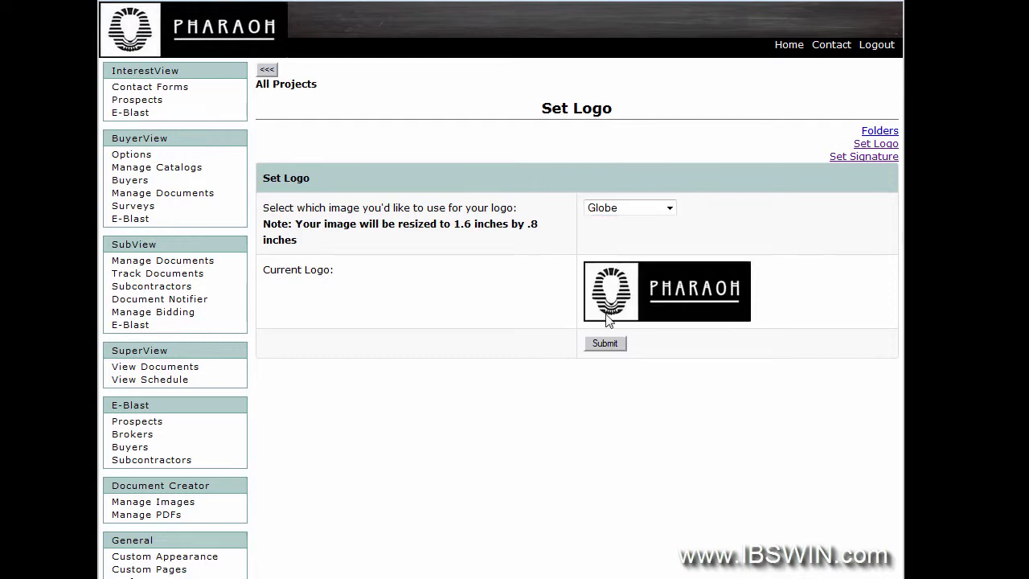
{"action": "left_click", "coordinate": [603, 345]}
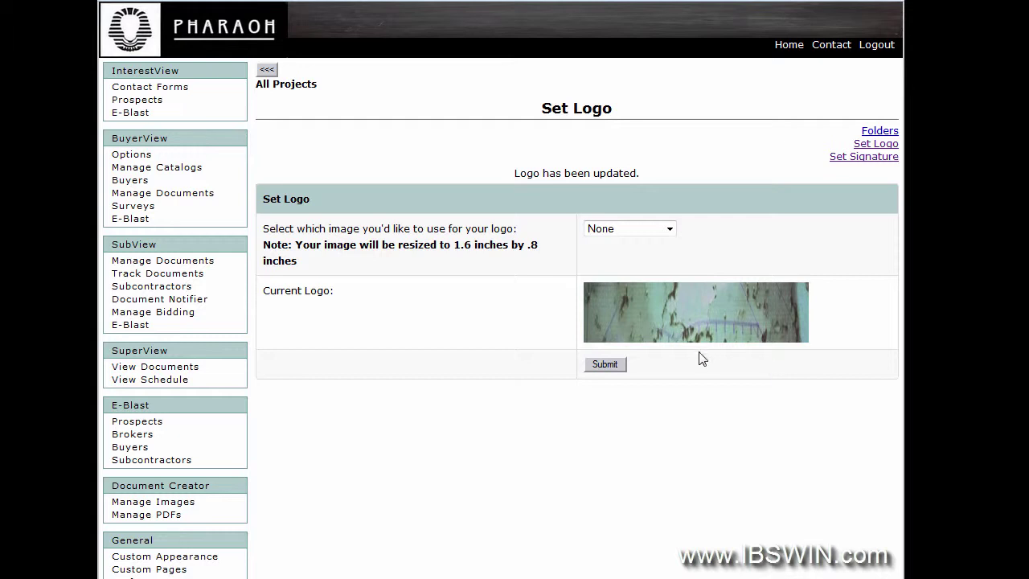
- Set the document logo to the PharaohLogo image and submit the change
{"action": "left_click", "coordinate": [669, 229]}
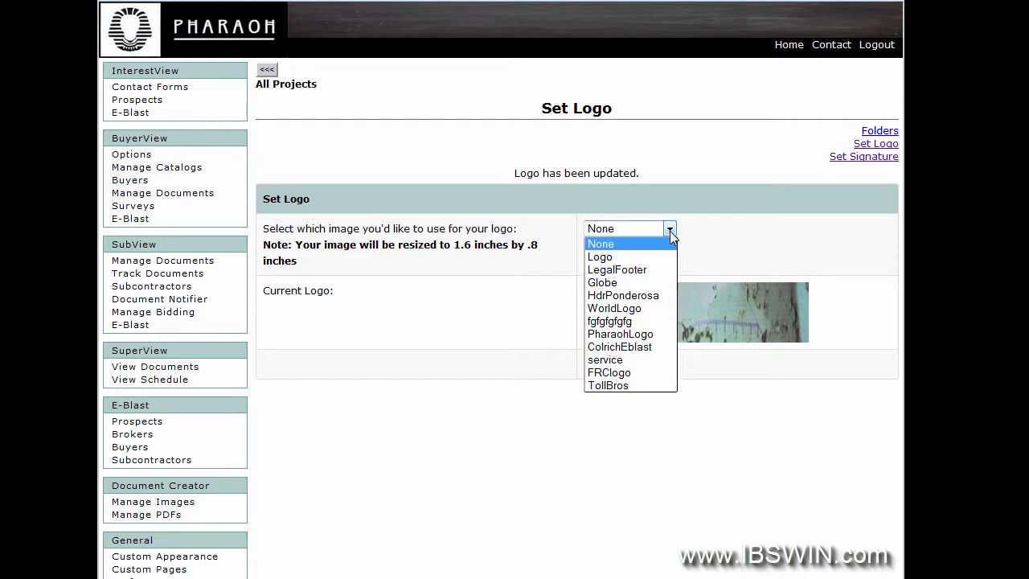
{"action": "left_click", "coordinate": [609, 332]}
{"action": "left_click", "coordinate": [602, 369]}
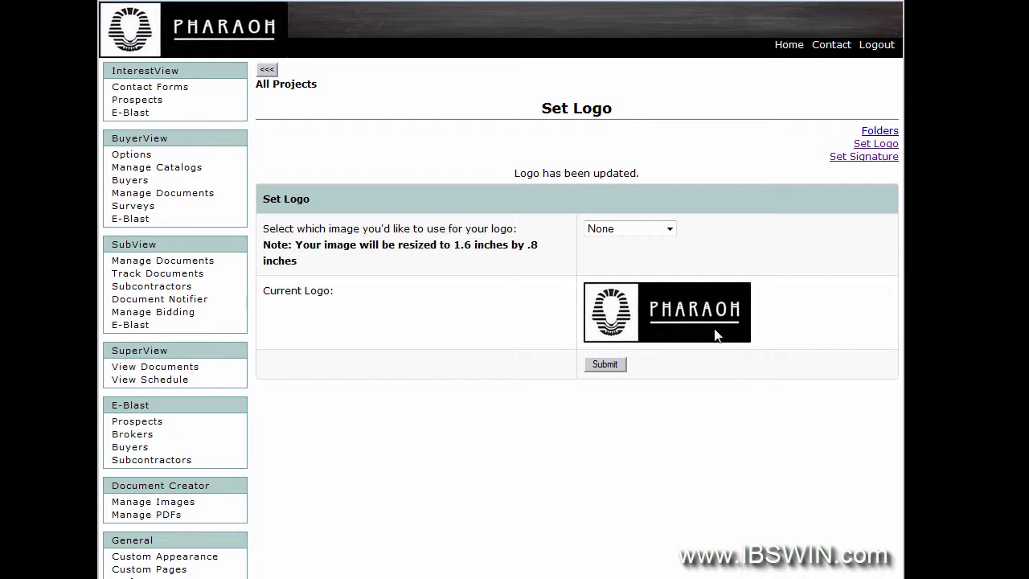
- Create a non-archive folder named Sequence Sheets in the SubView document folders
{"action": "left_click", "coordinate": [213, 261]}
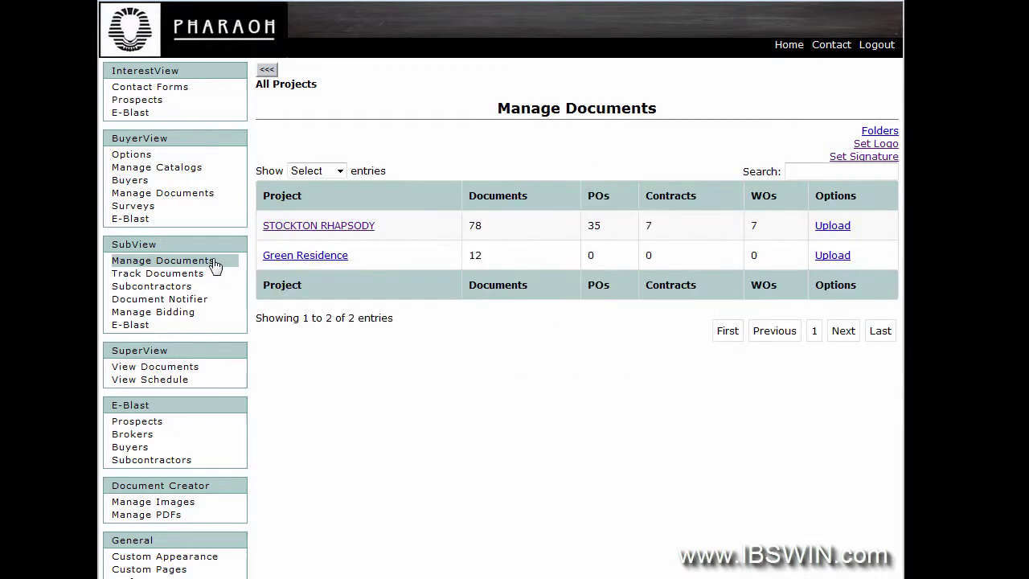
{"action": "left_click", "coordinate": [878, 133]}
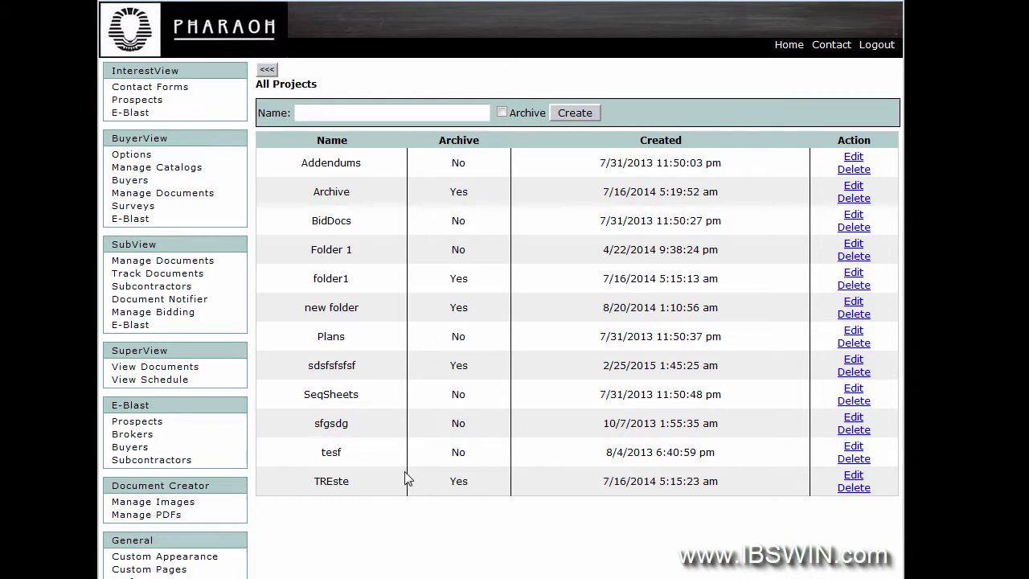
{"action": "left_click", "coordinate": [316, 114]}
{"action": "type", "text": "Sequecne"}
{"action": "key", "text": "BackSpace"}
{"action": "key", "text": "BackSpace"}
{"action": "key", "text": "BackSpace"}
{"action": "type", "text": "ence"}
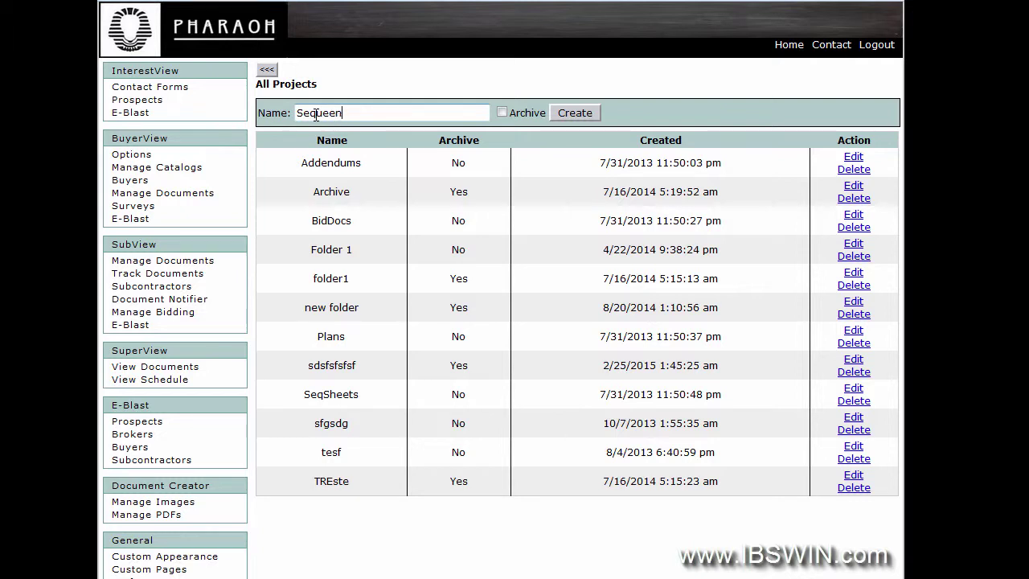
{"action": "key", "text": "BackSpace"}
{"action": "key", "text": "BackSpace"}
{"action": "key", "text": "BackSpace"}
{"action": "key", "text": "BackSpace"}
{"action": "type", "text": "nce Sheets"}
{"action": "left_click", "coordinate": [588, 116]}
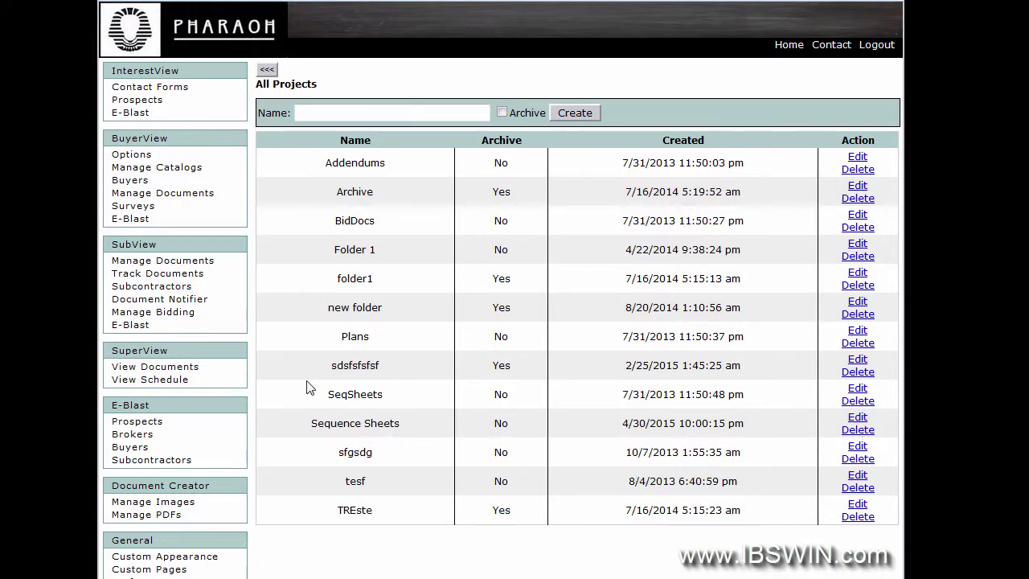
{"action": "left_click", "coordinate": [501, 113]}
- Open the STOCKTON RHAPSODY project's existing SubView documents and review the available document type filters
{"action": "left_click", "coordinate": [148, 262]}
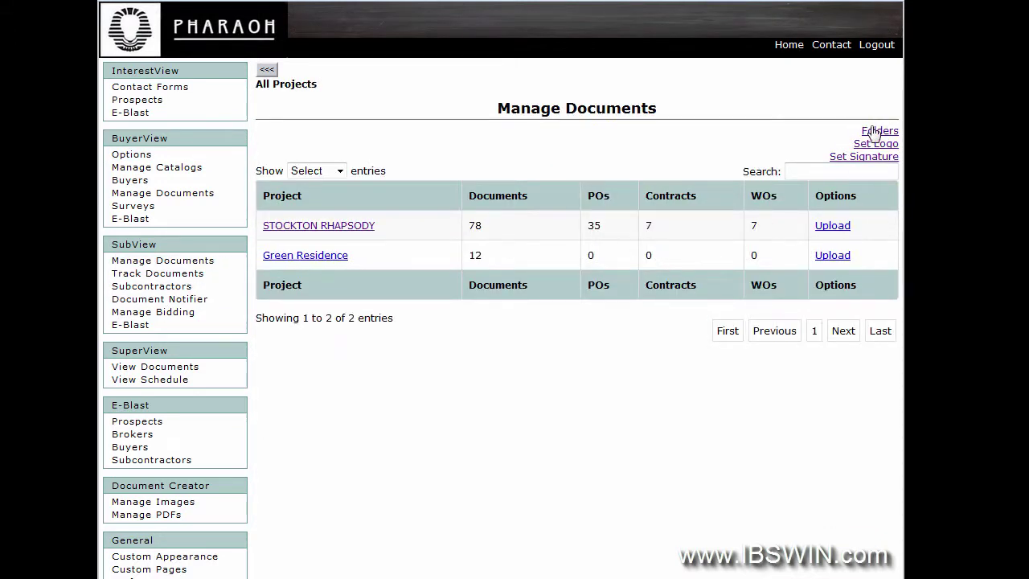
{"action": "left_click", "coordinate": [346, 229]}
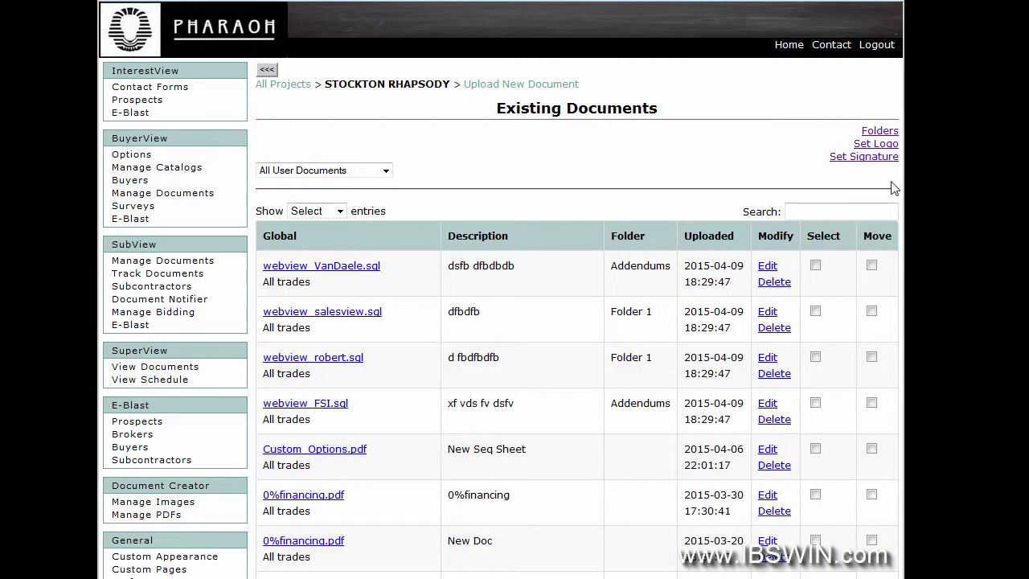
{"action": "scroll", "coordinate": [895, 187], "scroll_direction": "down", "scroll_amount": 2}
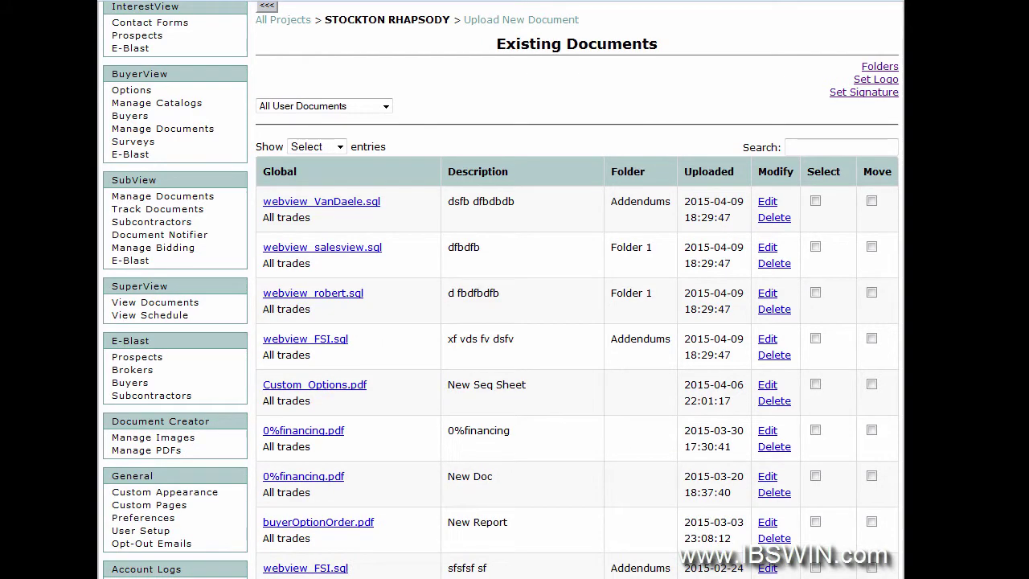
{"action": "scroll", "coordinate": [874, 208], "scroll_direction": "up", "scroll_amount": 2}
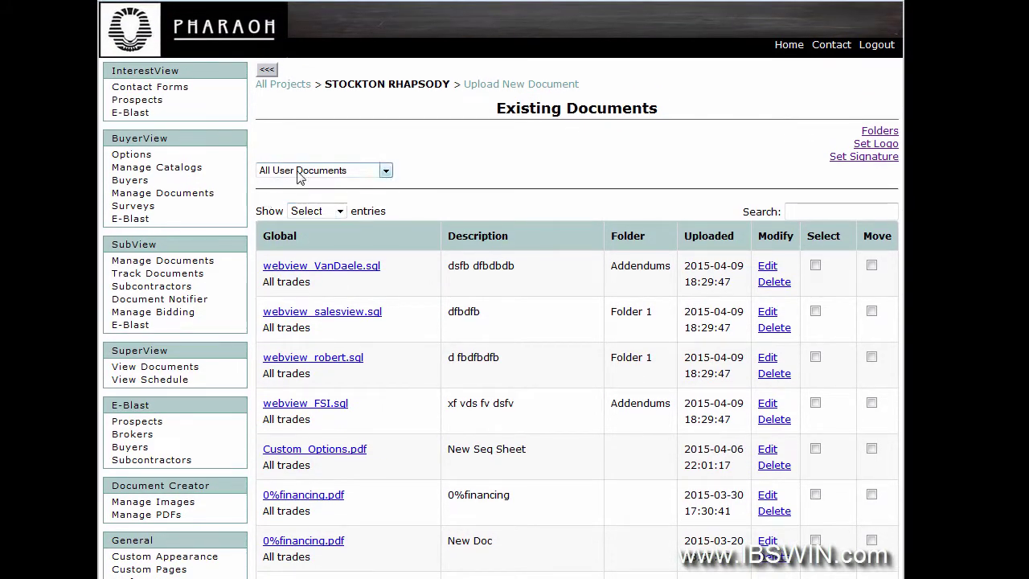
{"action": "left_click", "coordinate": [385, 172]}
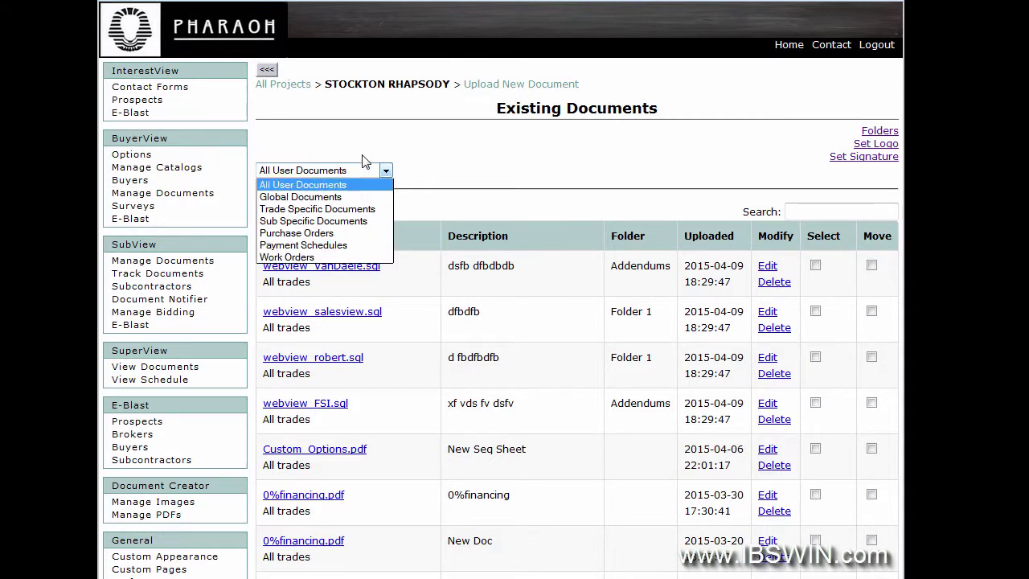
{"action": "left_click", "coordinate": [463, 139]}
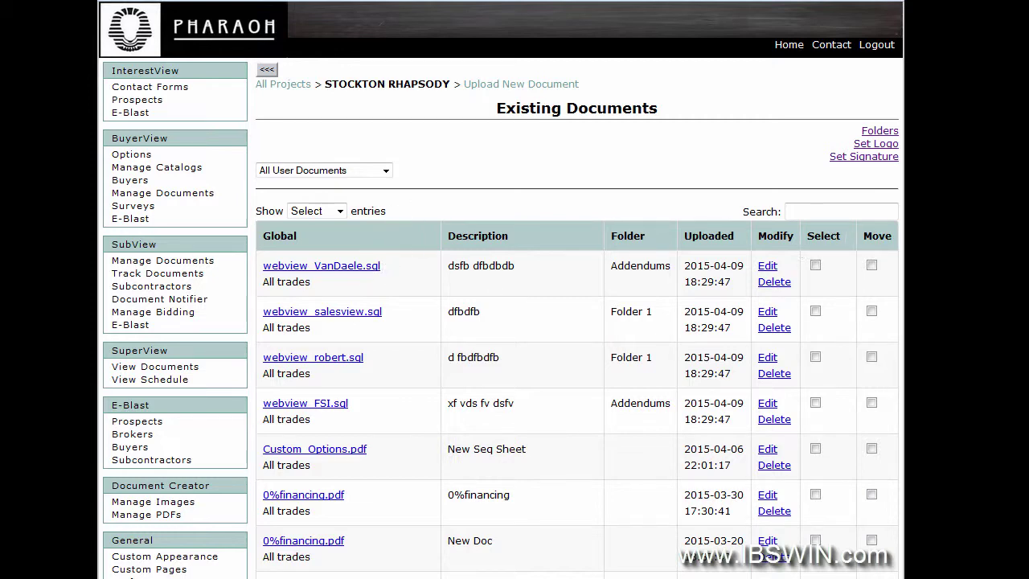
- Sort the Global documents table by its file name, description and folder columns, finishing with file names in ascending order
{"action": "scroll", "coordinate": [501, 321], "scroll_direction": "down", "scroll_amount": 3}
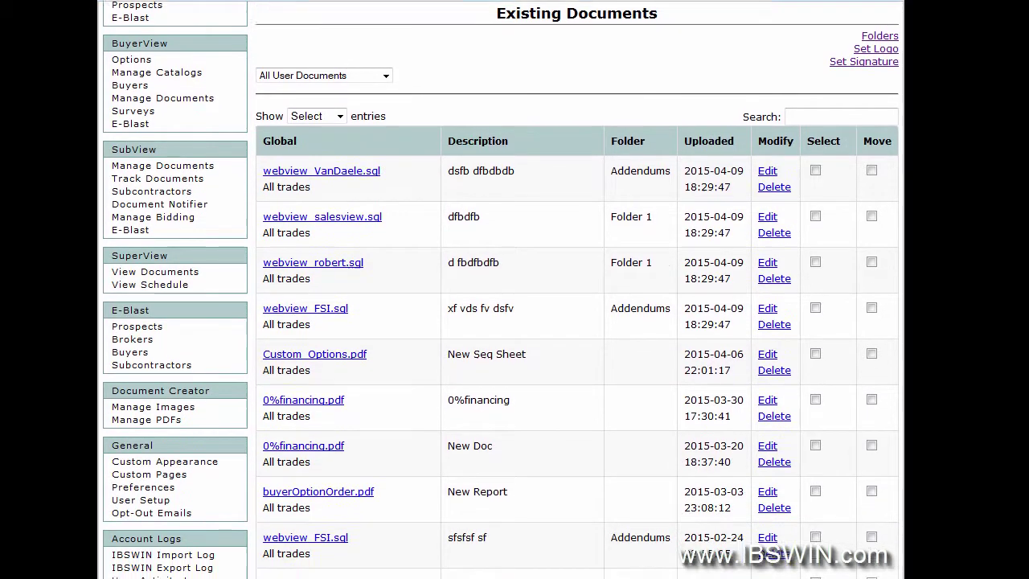
{"action": "scroll", "coordinate": [660, 111], "scroll_direction": "down", "scroll_amount": 1}
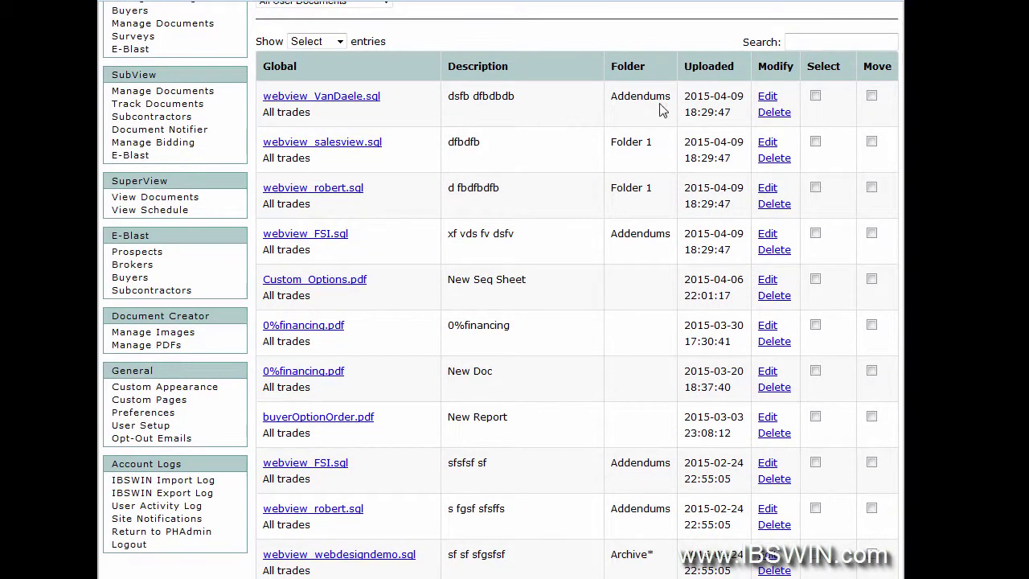
{"action": "left_click_drag", "start_coordinate": [298, 66], "coordinate": [264, 72]}
{"action": "left_click", "coordinate": [289, 69]}
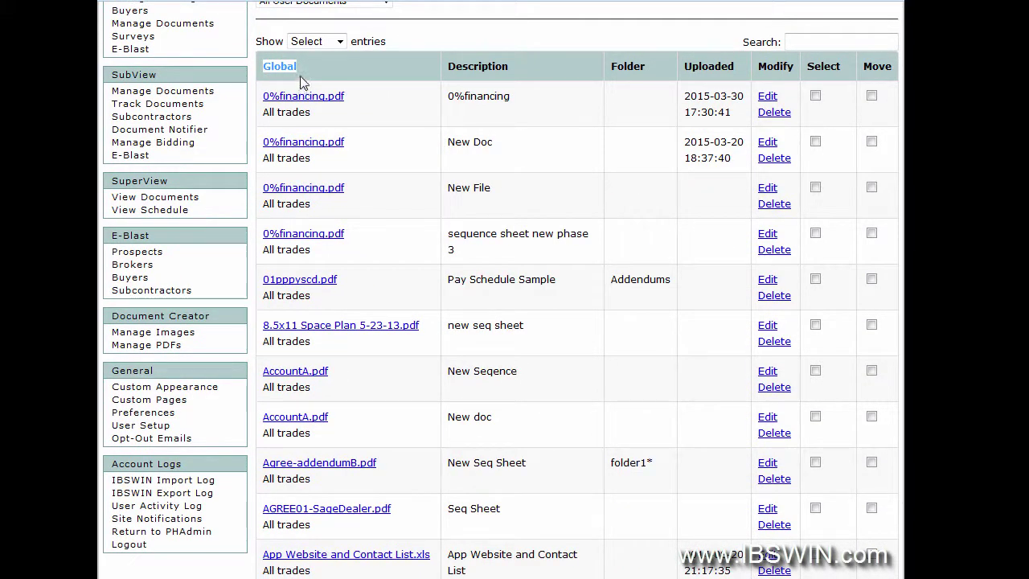
{"action": "left_click", "coordinate": [312, 69]}
{"action": "left_click", "coordinate": [530, 63]}
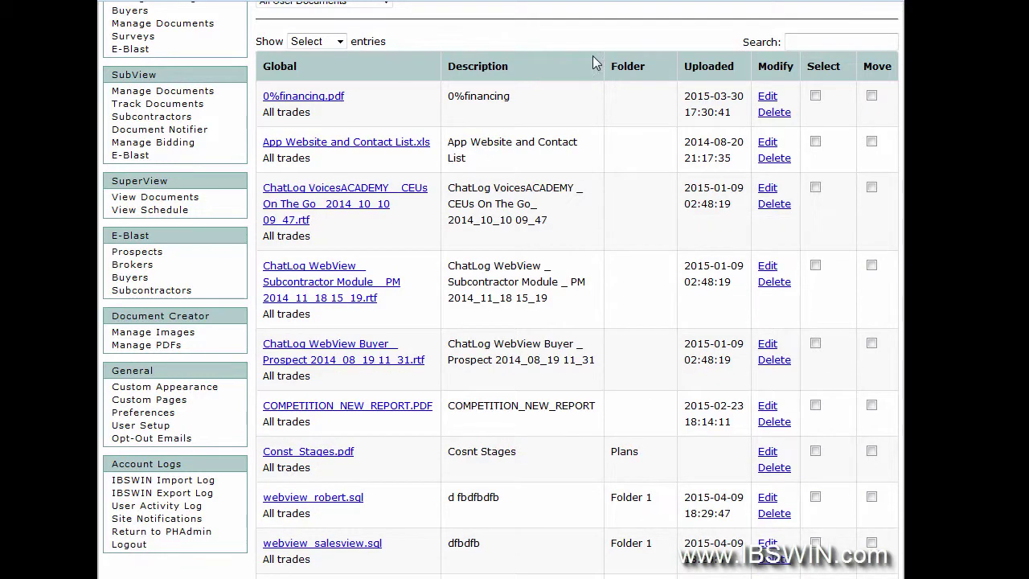
{"action": "left_click", "coordinate": [664, 66]}
{"action": "left_click", "coordinate": [523, 70]}
{"action": "left_click", "coordinate": [406, 65]}
{"action": "left_click", "coordinate": [396, 64]}
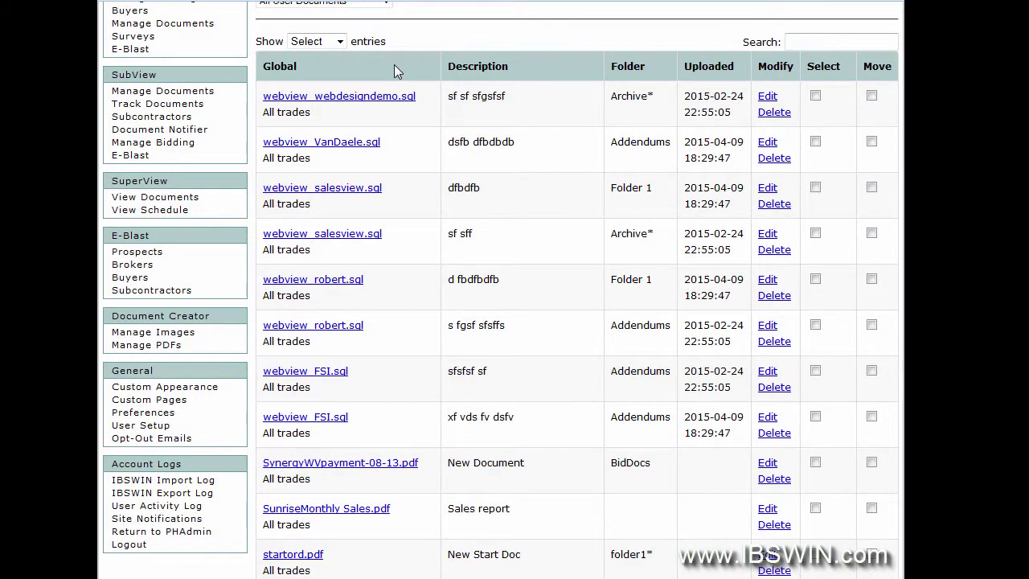
{"action": "left_click", "coordinate": [394, 64]}
{"action": "left_click", "coordinate": [394, 64]}
{"action": "left_click", "coordinate": [394, 66]}
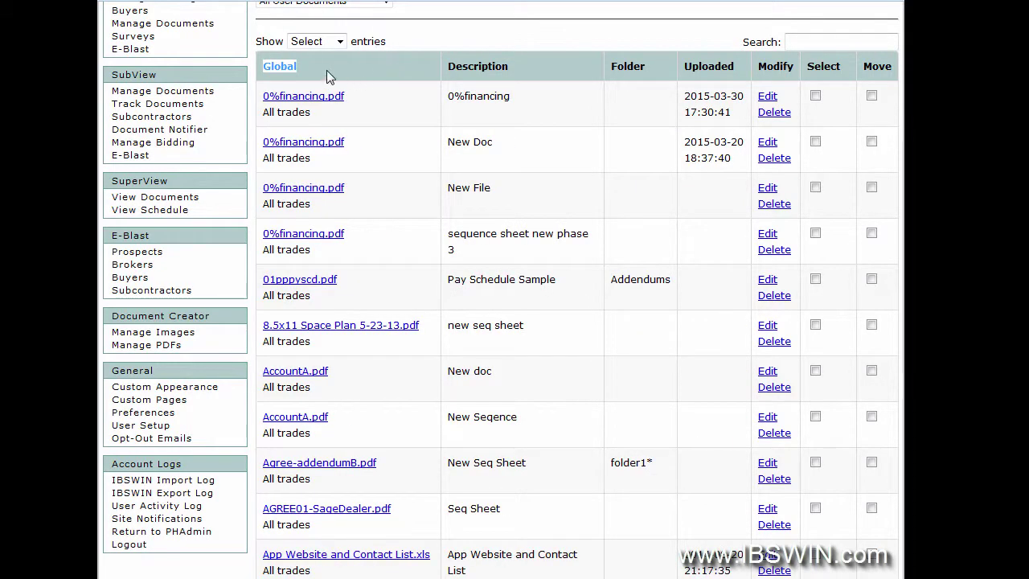
- Filter the project's existing documents by Global Documents, and switch the filter to Trade Specific Documents
{"action": "scroll", "coordinate": [295, 69], "scroll_direction": "down", "scroll_amount": 10}
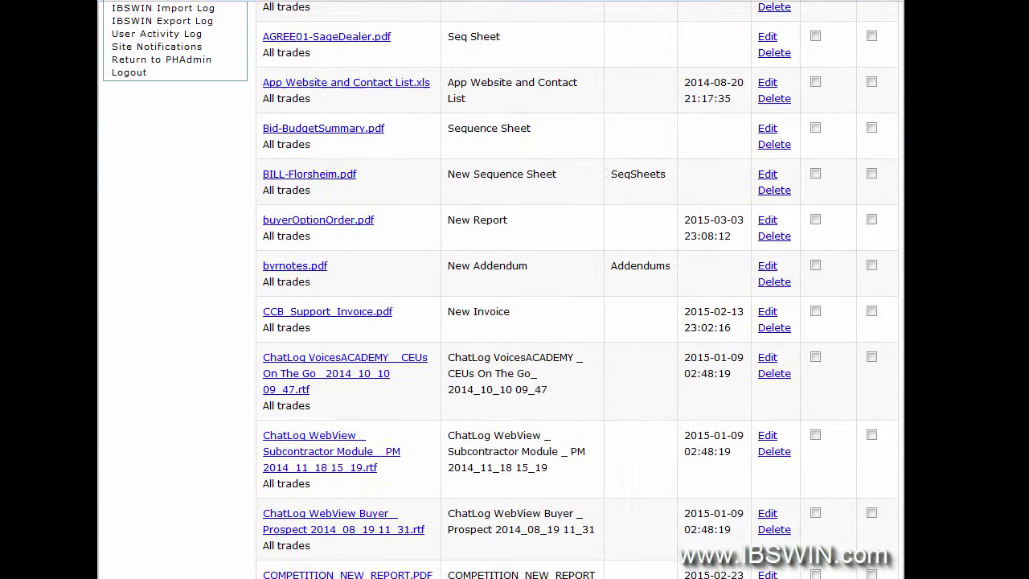
{"action": "scroll", "coordinate": [663, 321], "scroll_direction": "down", "scroll_amount": 4}
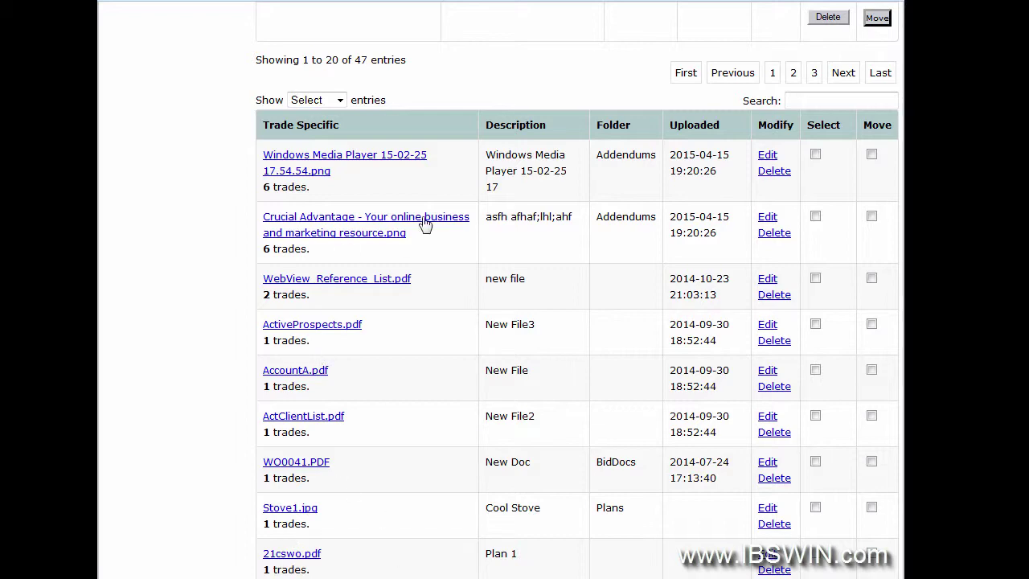
{"action": "scroll", "coordinate": [578, 290], "scroll_direction": "down", "scroll_amount": 12}
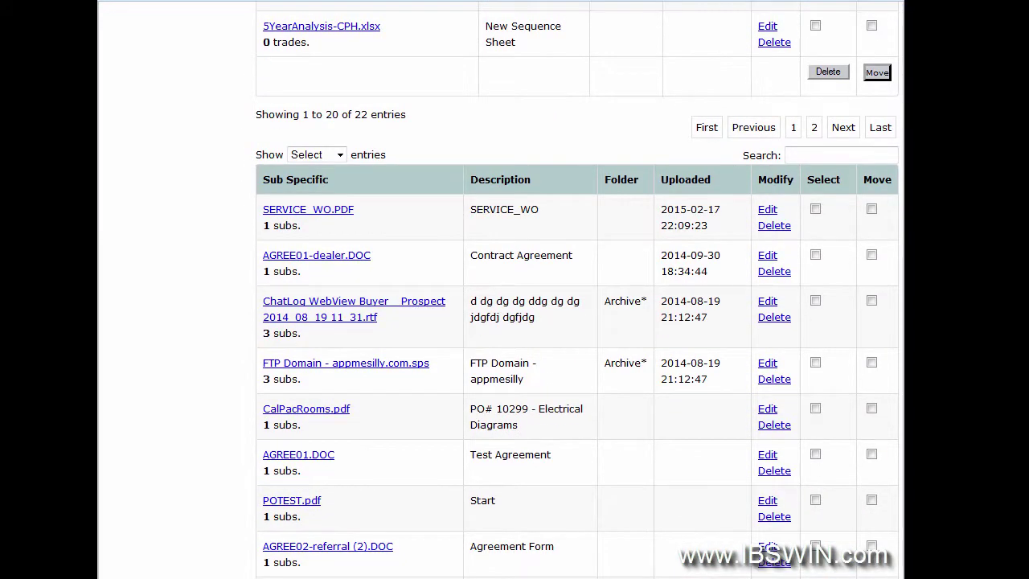
{"action": "scroll", "coordinate": [577, 290], "scroll_direction": "up", "scroll_amount": 15}
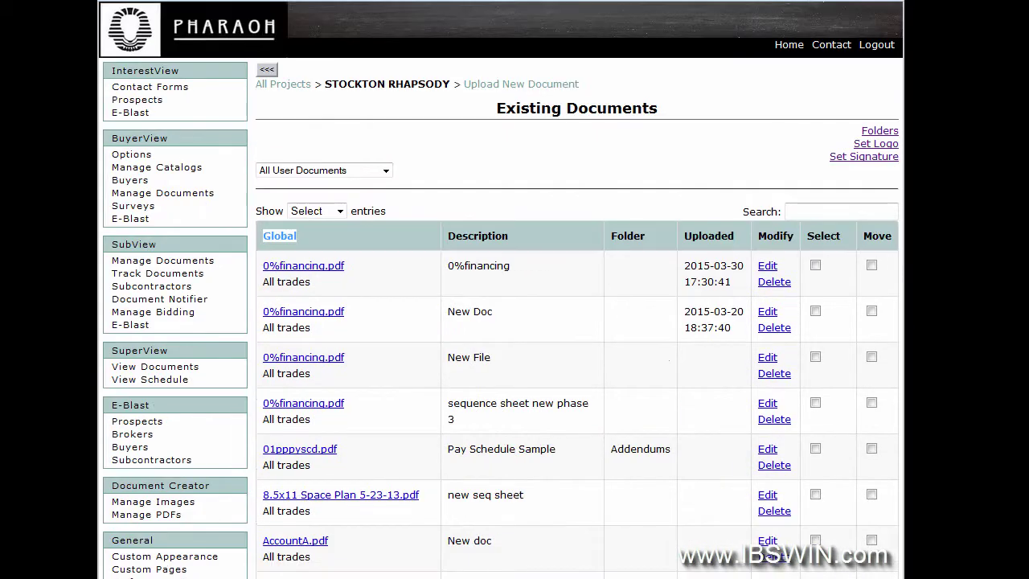
{"action": "left_click", "coordinate": [386, 170]}
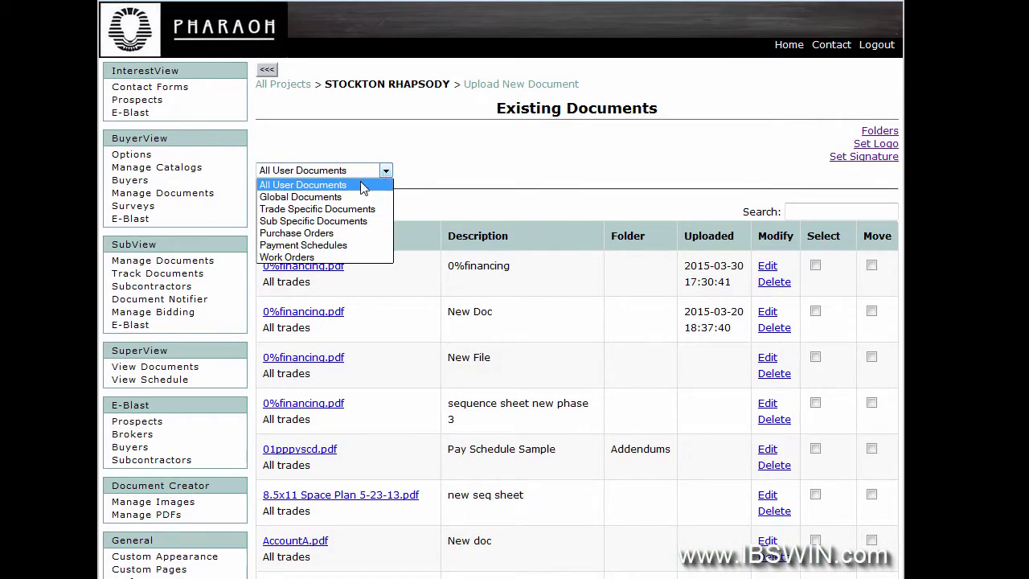
{"action": "left_click", "coordinate": [310, 198]}
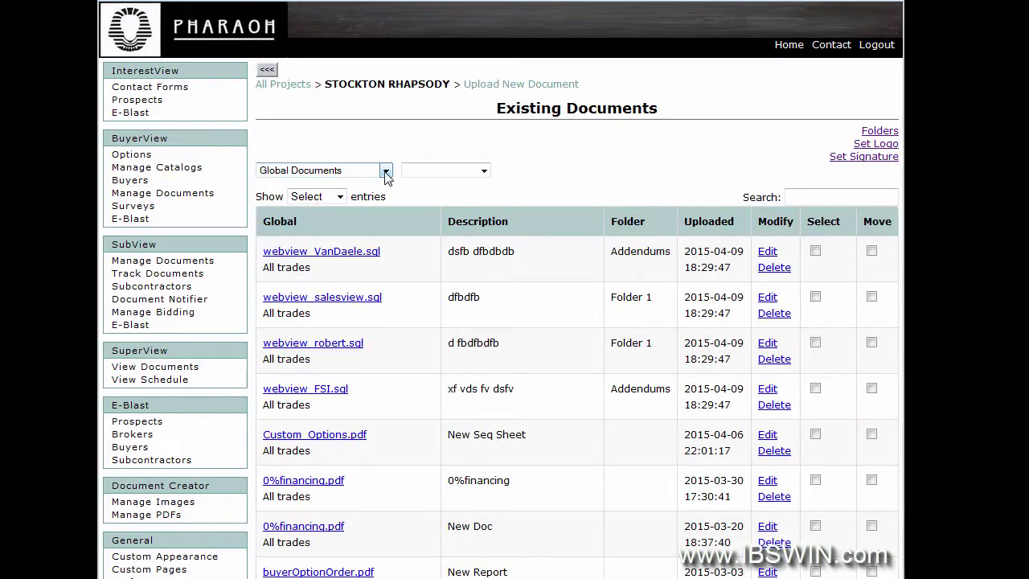
{"action": "left_click", "coordinate": [386, 171]}
{"action": "left_click", "coordinate": [356, 208]}
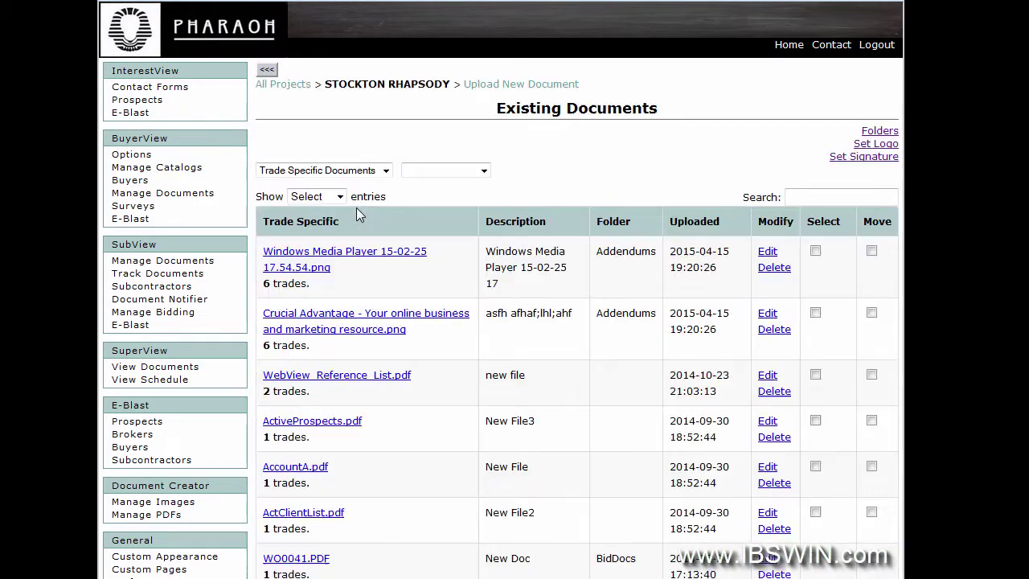
- Filter the project's existing documents by Sub Specific Documents and narrow them to the Archive folder
{"action": "left_click", "coordinate": [384, 170]}
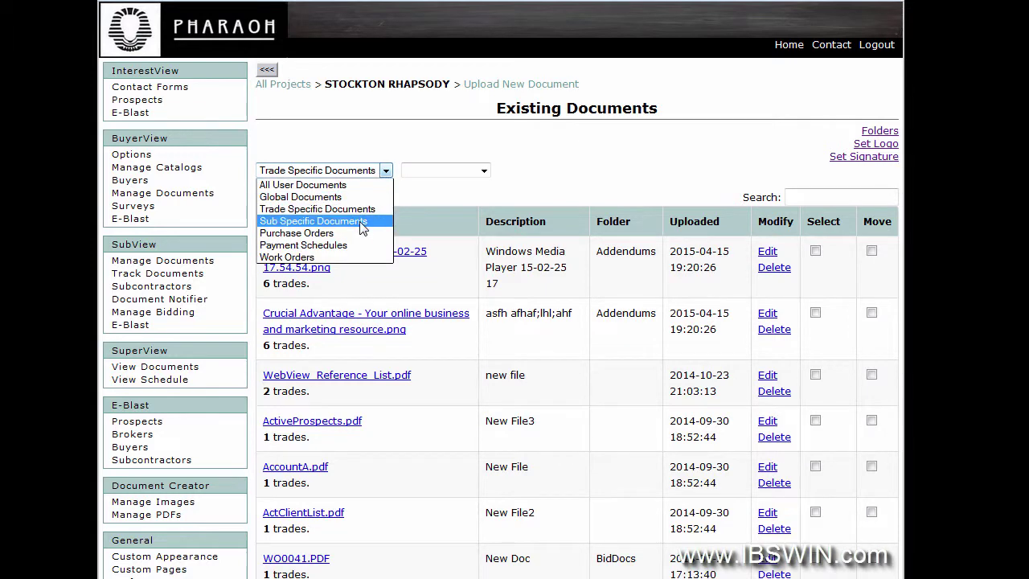
{"action": "left_click", "coordinate": [359, 220]}
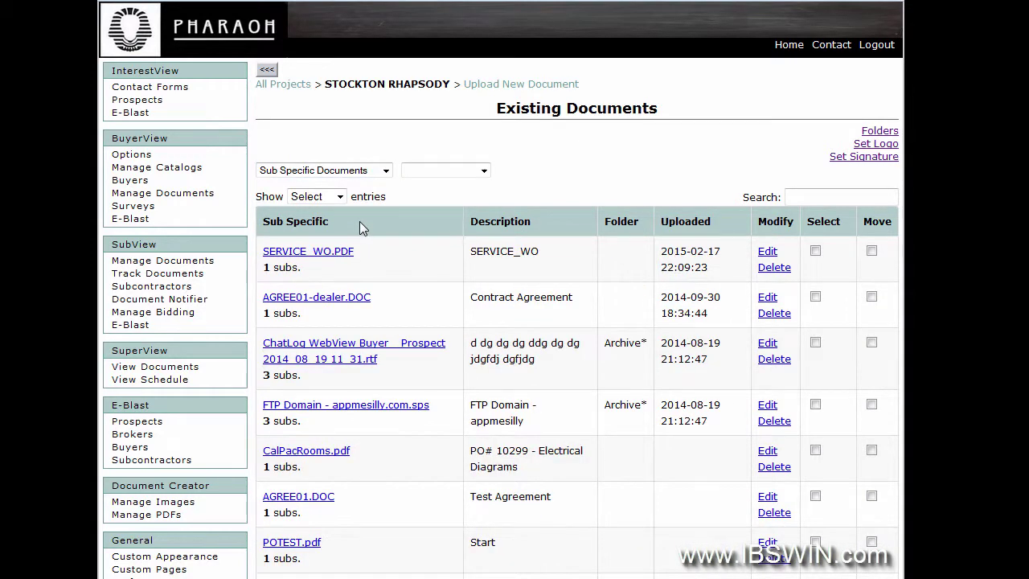
{"action": "left_click", "coordinate": [483, 171]}
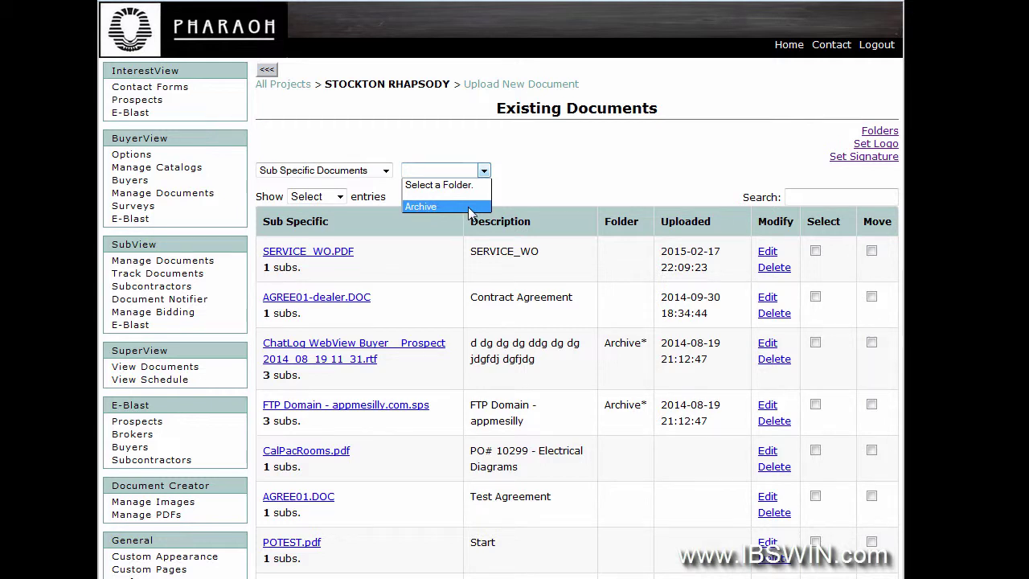
{"action": "left_click", "coordinate": [471, 208]}
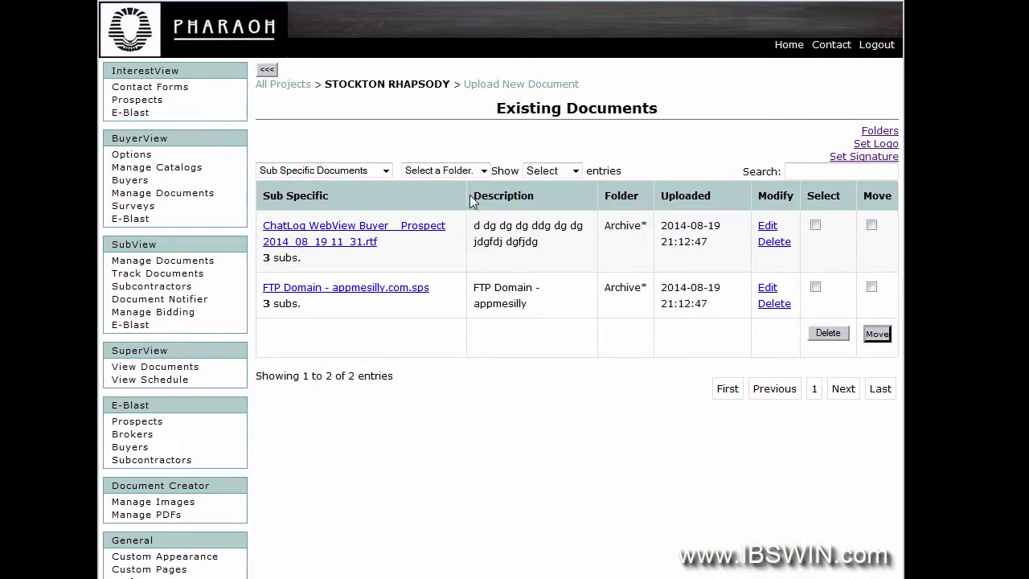
- Try to reset the Archive folder filter on the Sub Specific Documents
{"action": "left_click", "coordinate": [483, 171]}
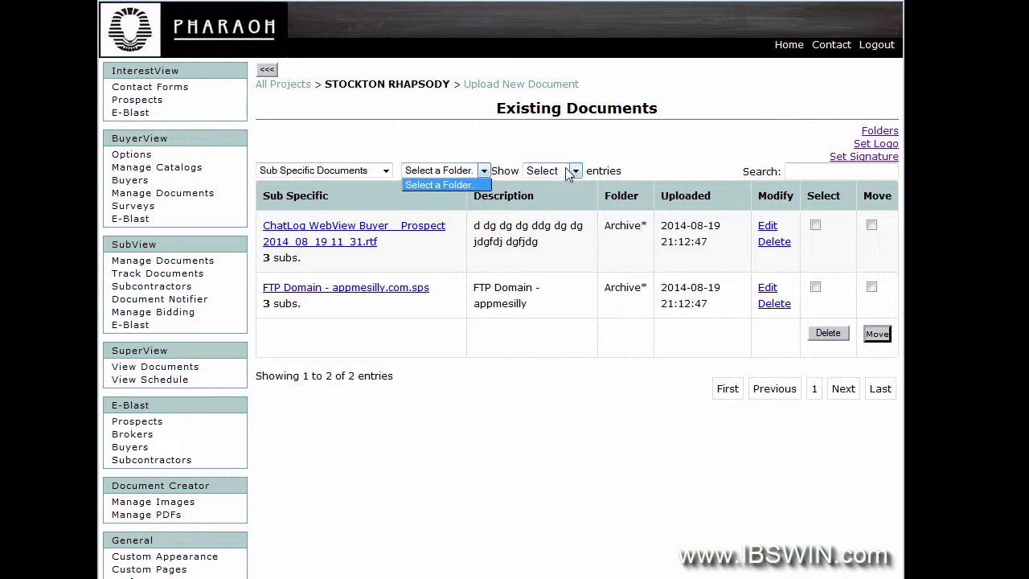
{"action": "left_click", "coordinate": [386, 172]}
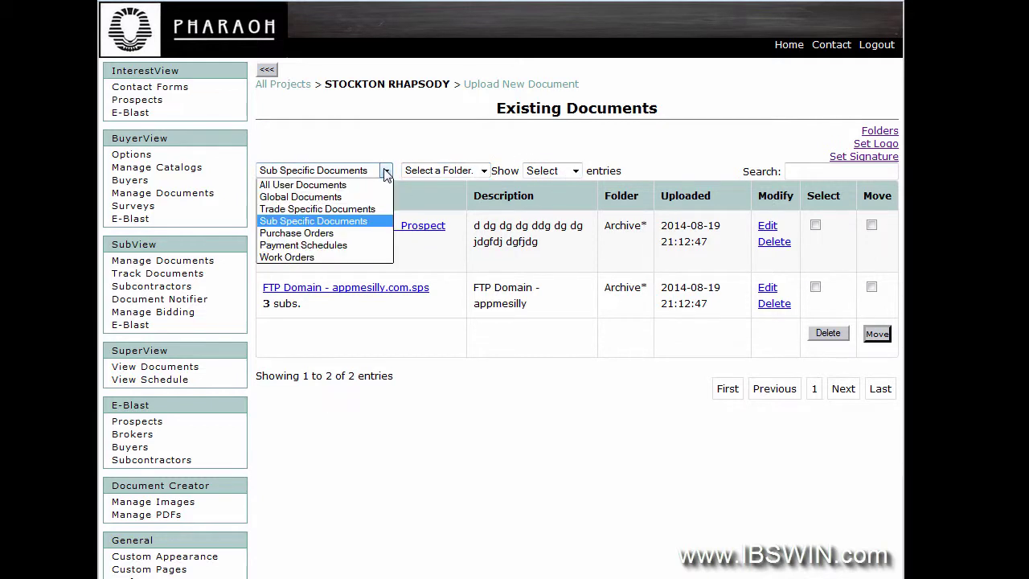
{"action": "left_click", "coordinate": [359, 222]}
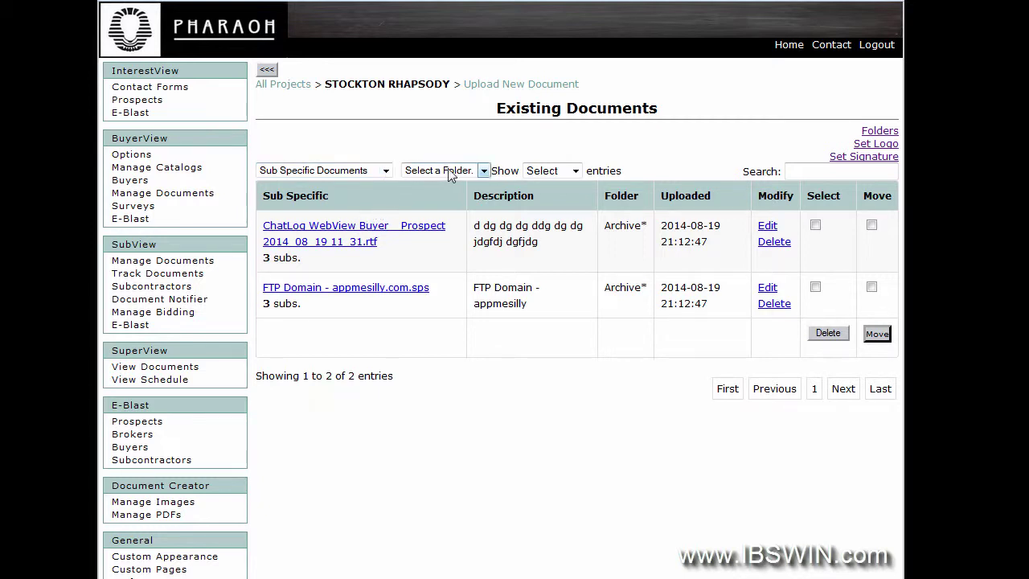
{"action": "left_click", "coordinate": [484, 171]}
{"action": "left_click", "coordinate": [467, 179]}
- Switch the document filter to All User Documents and look through the global, trade specific and sub specific tables
{"action": "left_click", "coordinate": [393, 175]}
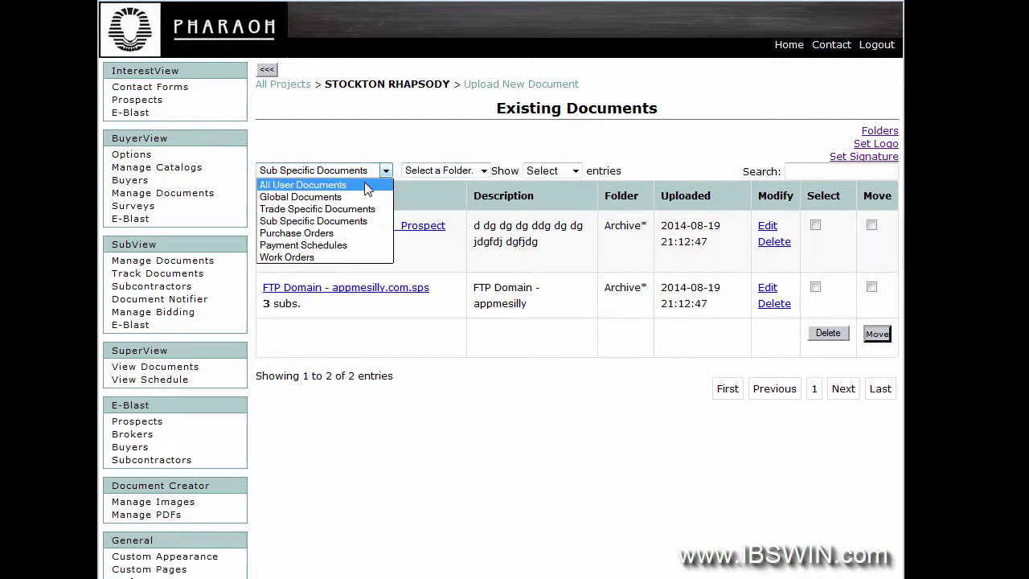
{"action": "left_click", "coordinate": [365, 183]}
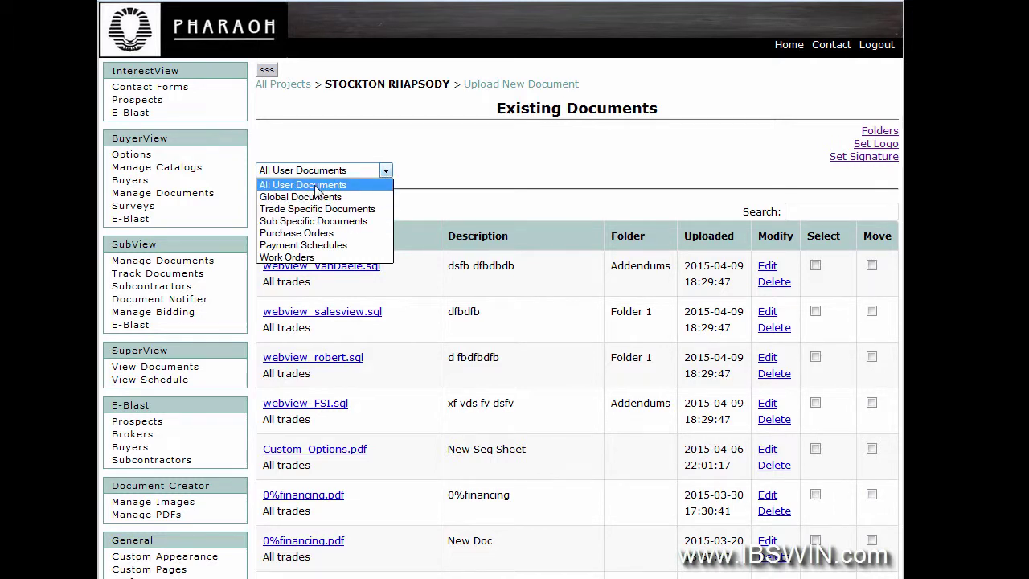
{"action": "left_click", "coordinate": [318, 190]}
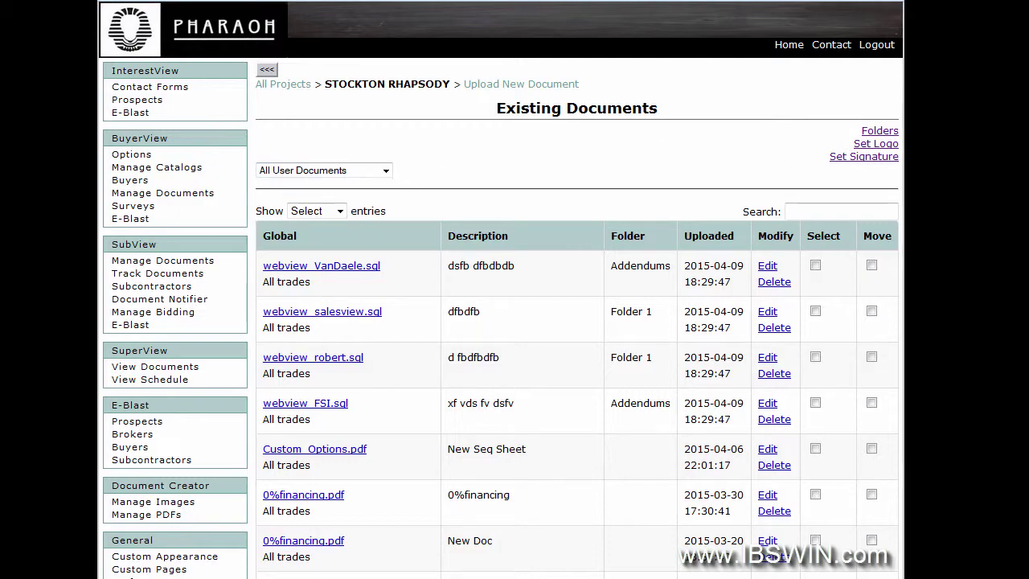
{"action": "scroll", "coordinate": [577, 322], "scroll_direction": "down", "scroll_amount": 20}
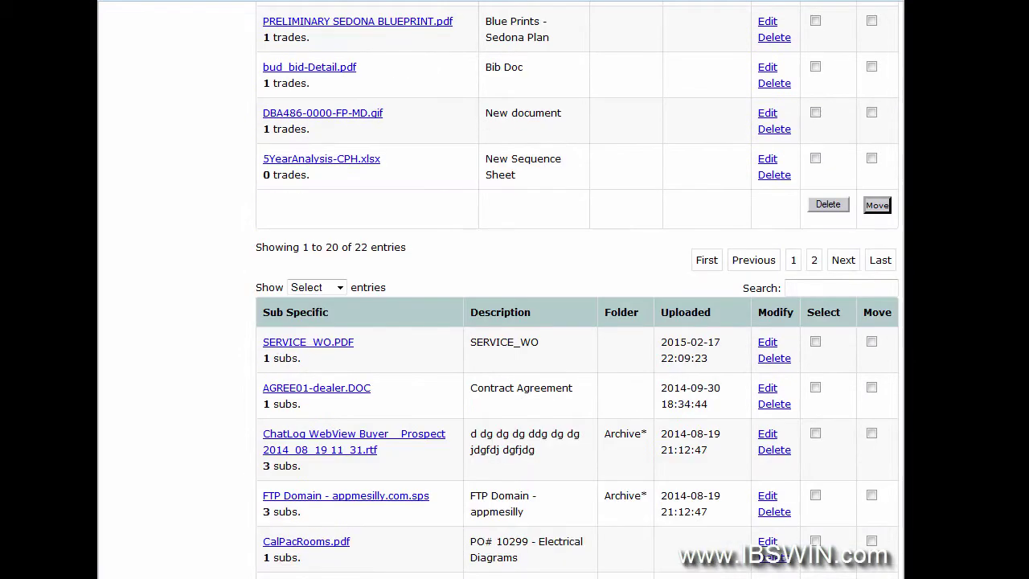
{"action": "scroll", "coordinate": [577, 322], "scroll_direction": "up", "scroll_amount": 20}
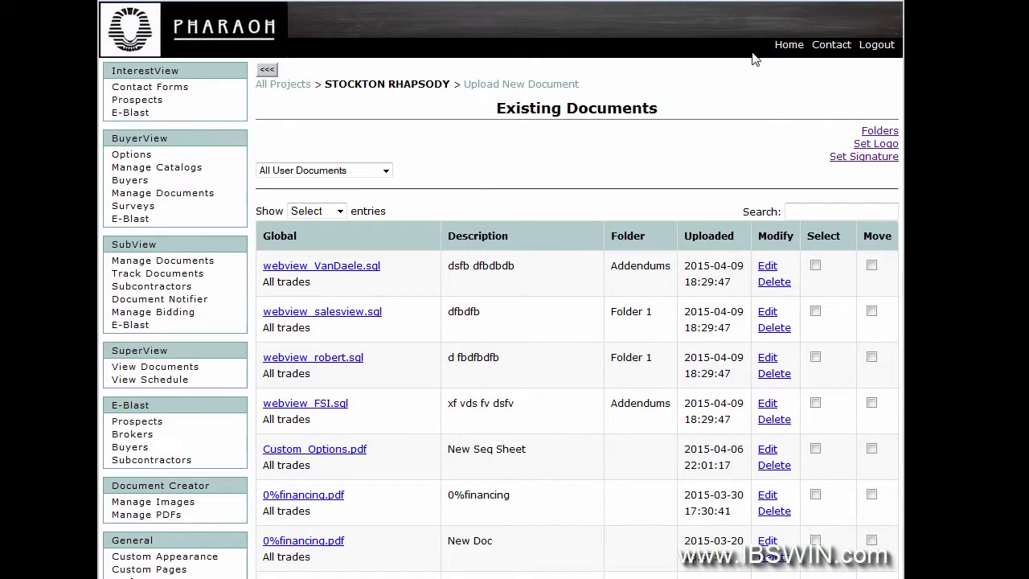
- Filter the existing documents by Purchase Orders and widen the period shown to Last Six Month, finishing with All
{"action": "left_click", "coordinate": [386, 171]}
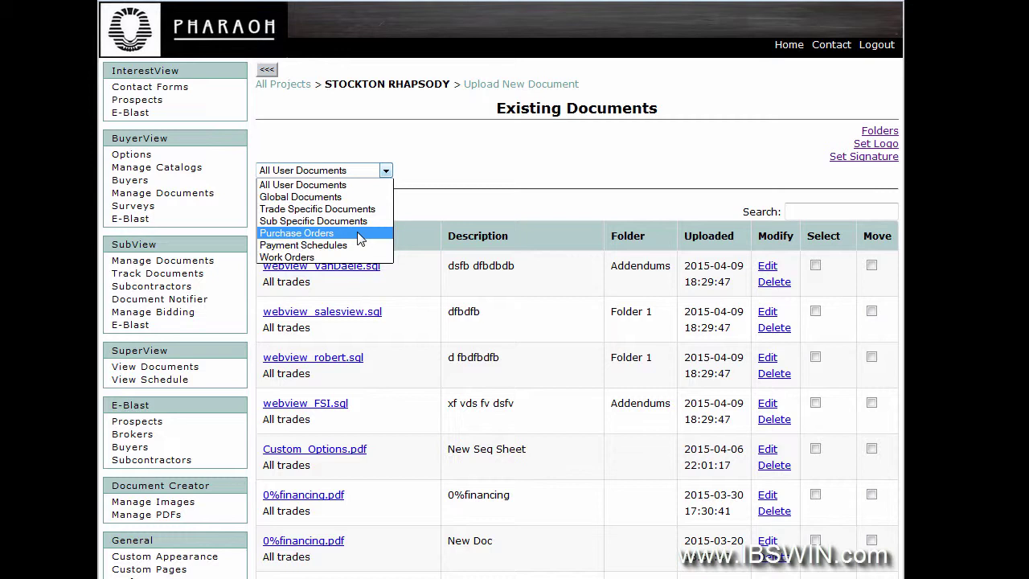
{"action": "left_click", "coordinate": [318, 234]}
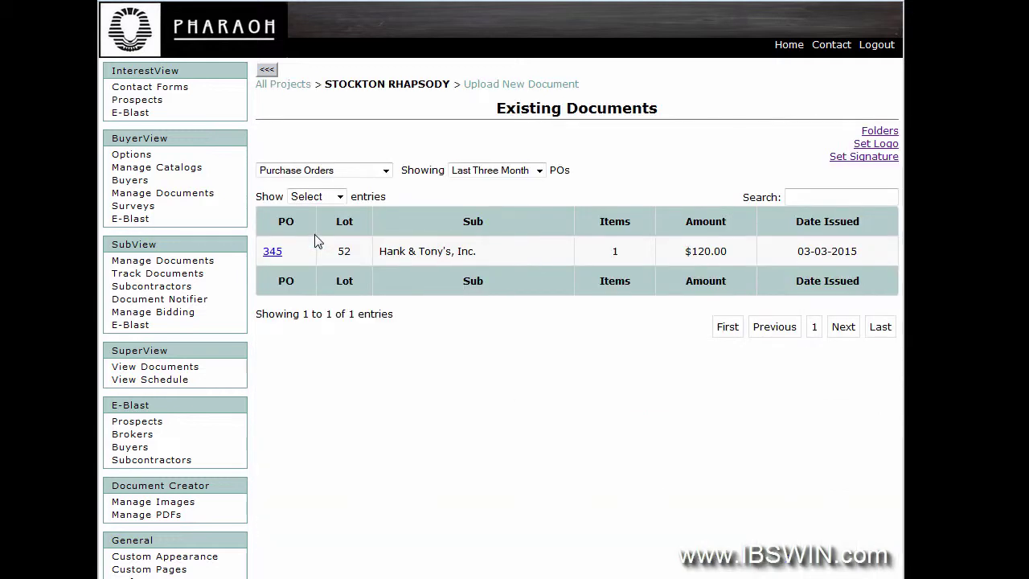
{"action": "left_click", "coordinate": [519, 172]}
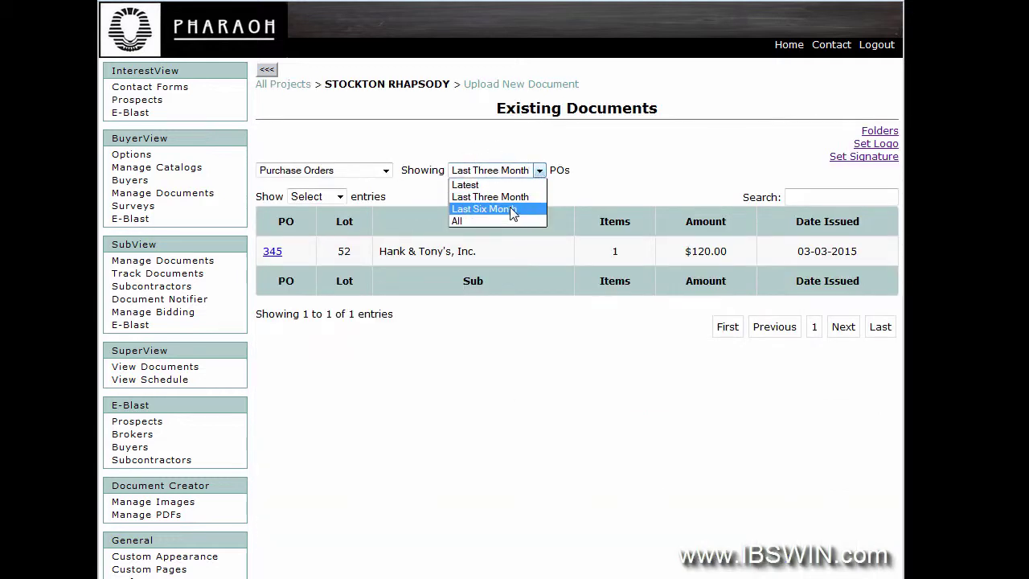
{"action": "left_click", "coordinate": [510, 209]}
{"action": "left_click", "coordinate": [538, 172]}
{"action": "left_click", "coordinate": [499, 220]}
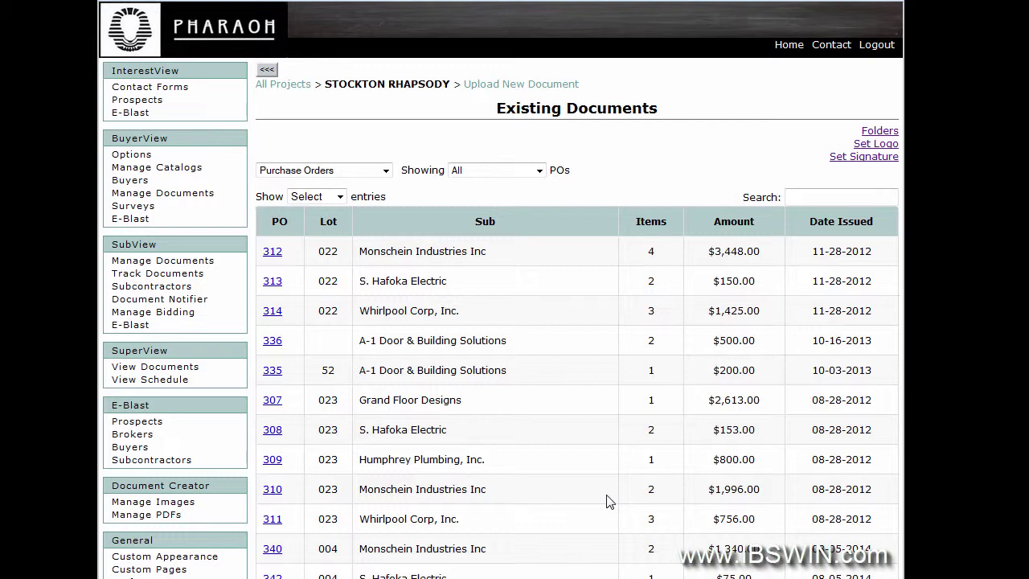
- Filter the existing documents by Payment Schedules, and switch the filter to Work Orders
{"action": "left_click", "coordinate": [386, 172]}
{"action": "left_click", "coordinate": [337, 246]}
{"action": "left_click", "coordinate": [387, 172]}
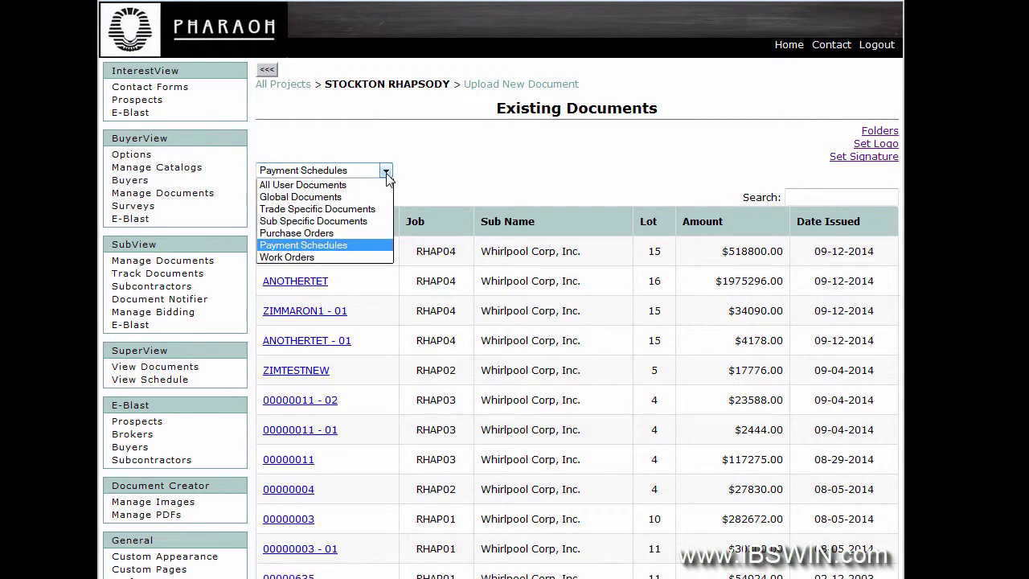
{"action": "left_click", "coordinate": [334, 255]}
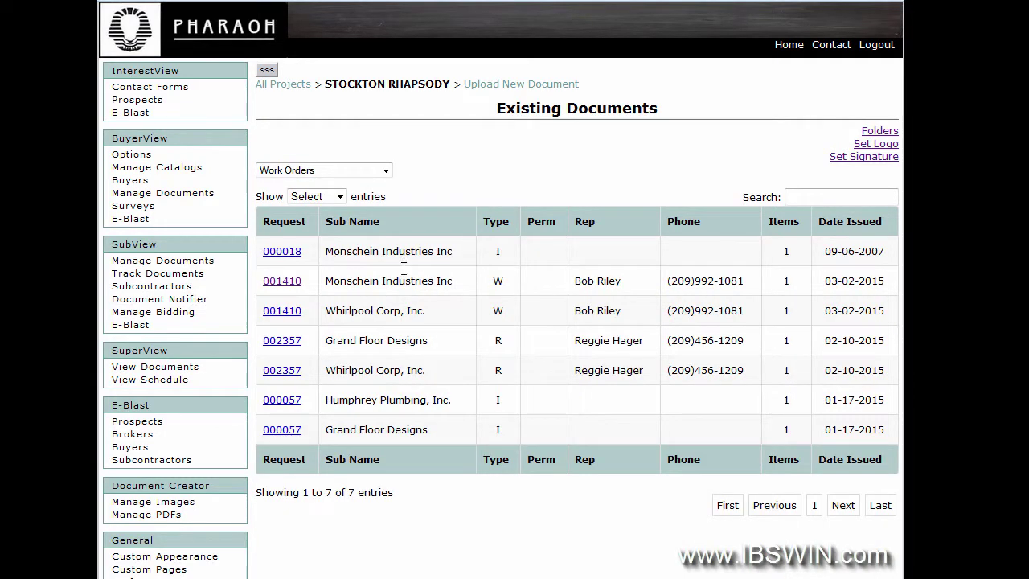
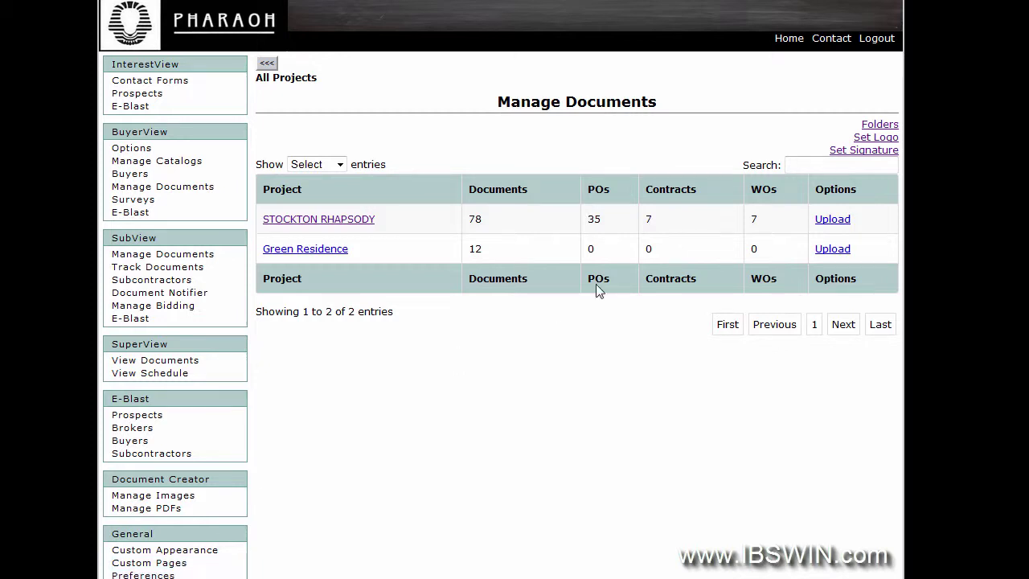
- Open the upload form for the STOCKTON RHAPSODY project and review the trade options for a global upload
{"action": "left_click", "coordinate": [836, 221]}
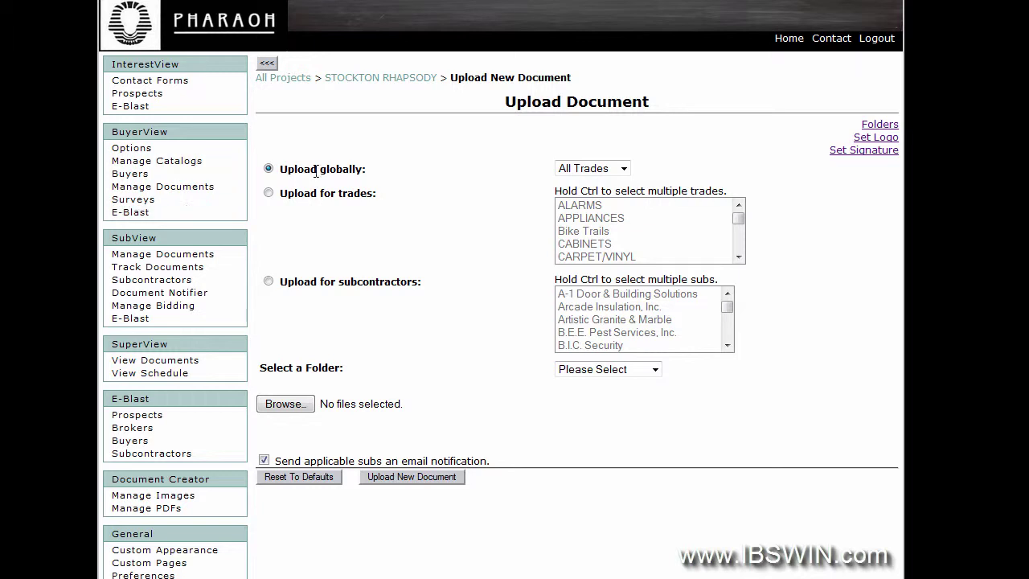
{"action": "left_click", "coordinate": [623, 168]}
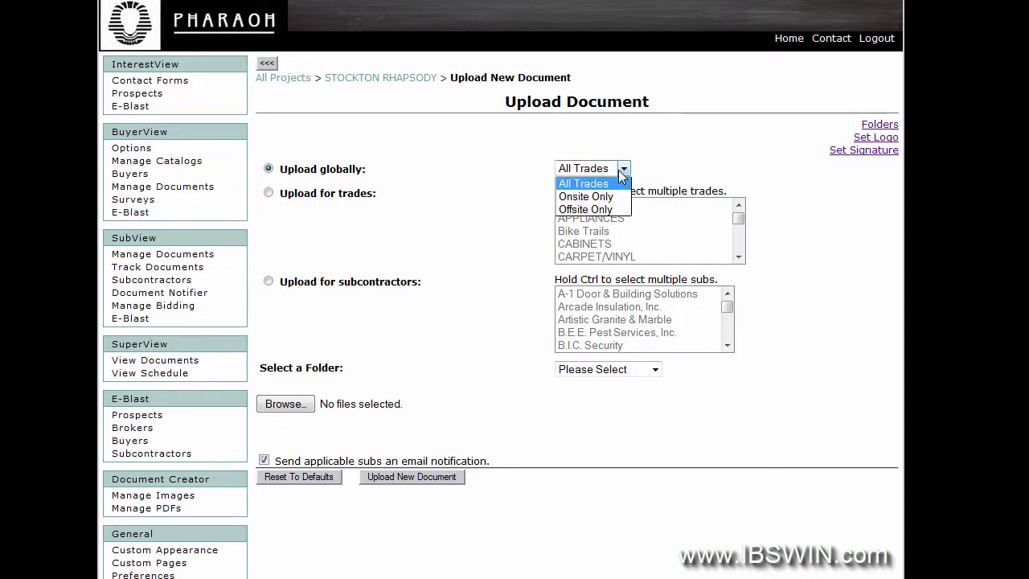
{"action": "left_click", "coordinate": [509, 207]}
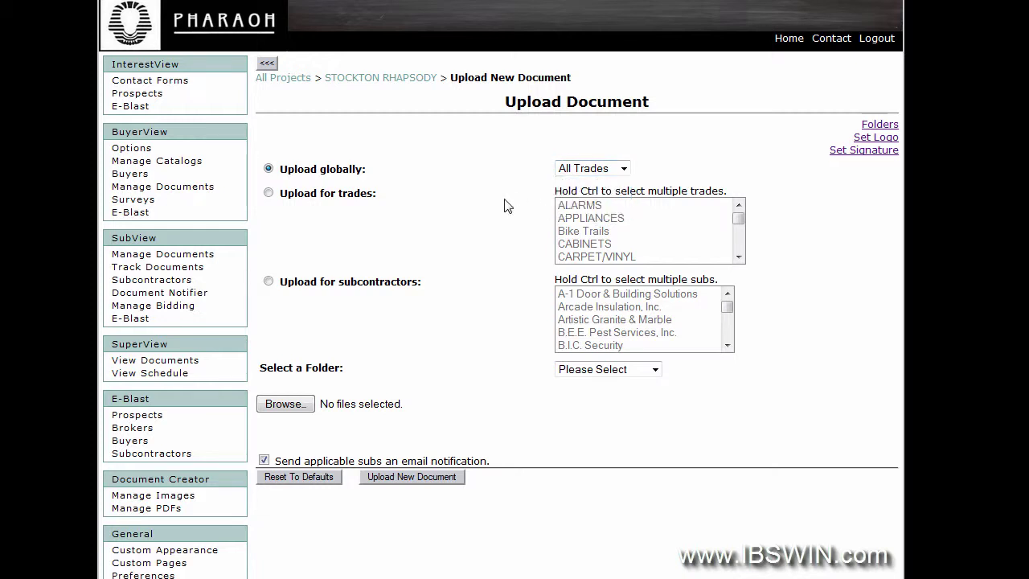
{"action": "left_click", "coordinate": [623, 168]}
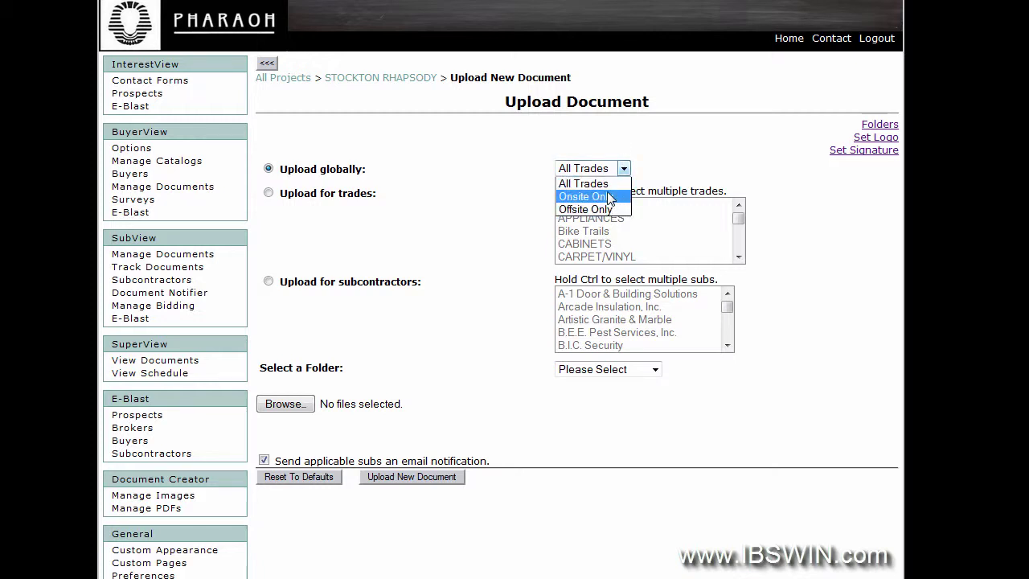
{"action": "key", "text": "Up"}
{"action": "key", "text": "Down"}
{"action": "key", "text": "Down"}
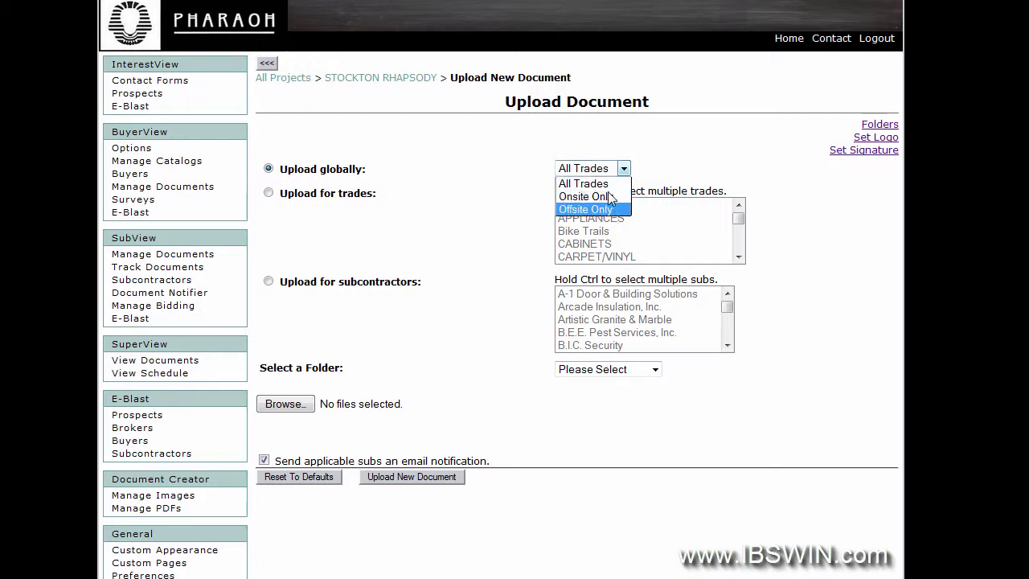
{"action": "left_click", "coordinate": [665, 170]}
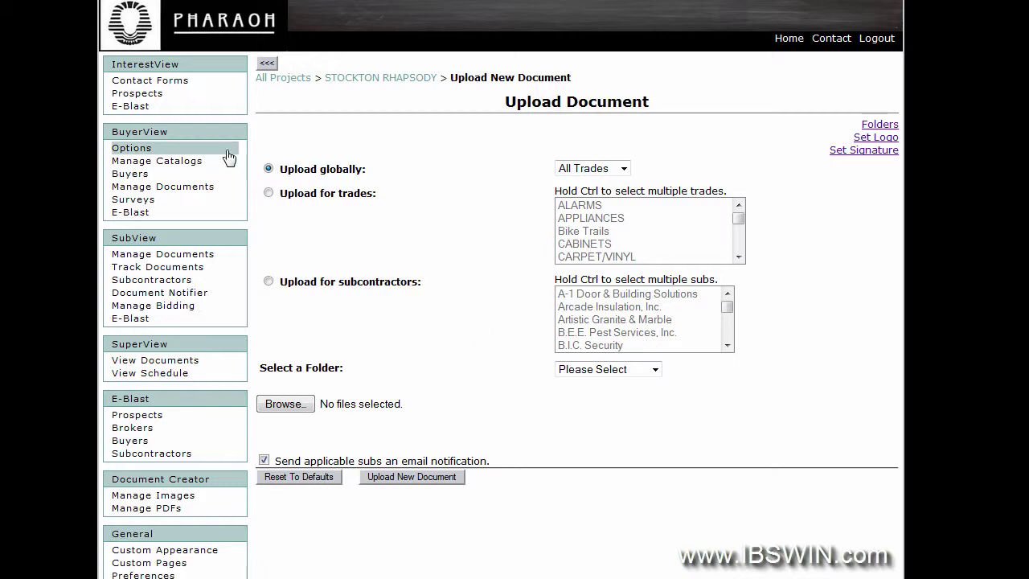
- Set the document to upload for trades, selecting ALARMS, APPLIANCES, CABINETS, MECHANICAL and Miscellaneous
{"action": "left_click", "coordinate": [269, 195]}
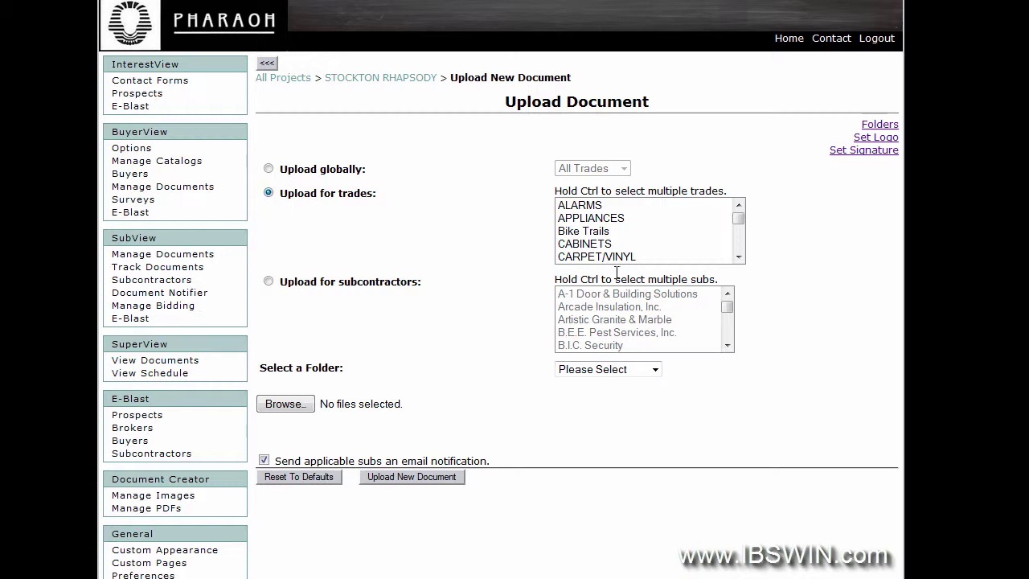
{"action": "left_click", "coordinate": [599, 207]}
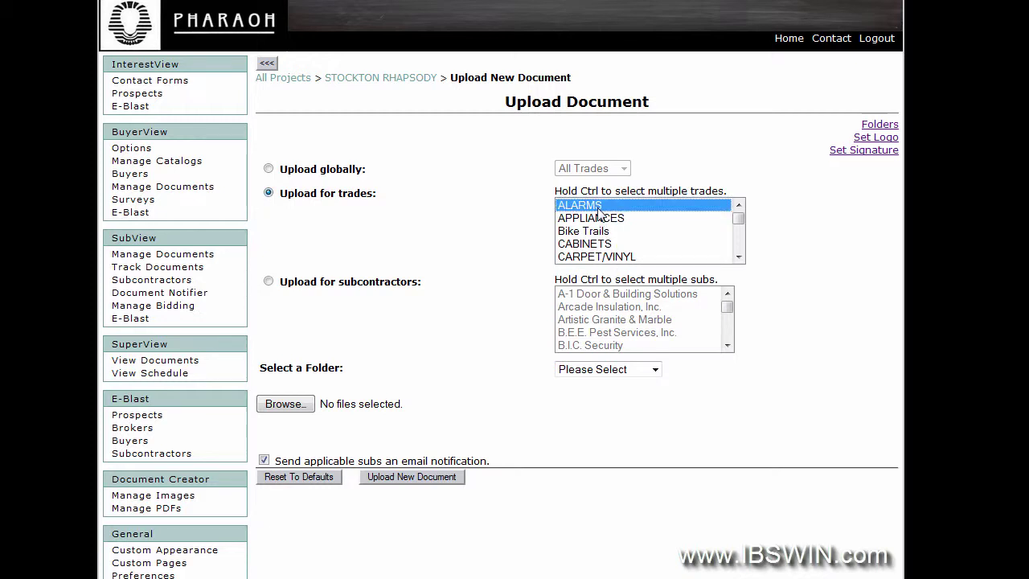
{"action": "left_click", "coordinate": [602, 244], "text": "ctrl"}
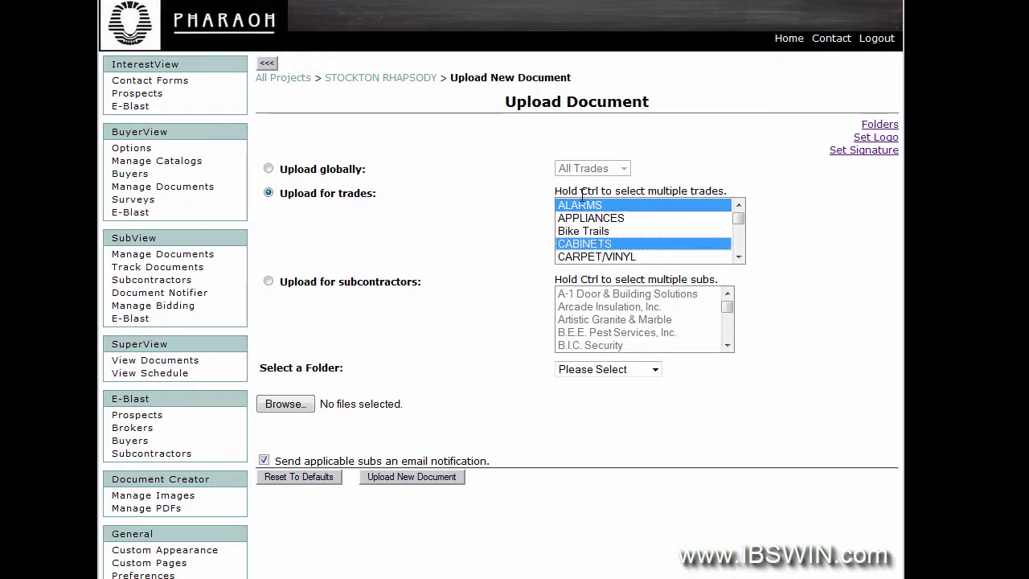
{"action": "left_click_drag", "start_coordinate": [580, 192], "coordinate": [611, 191]}
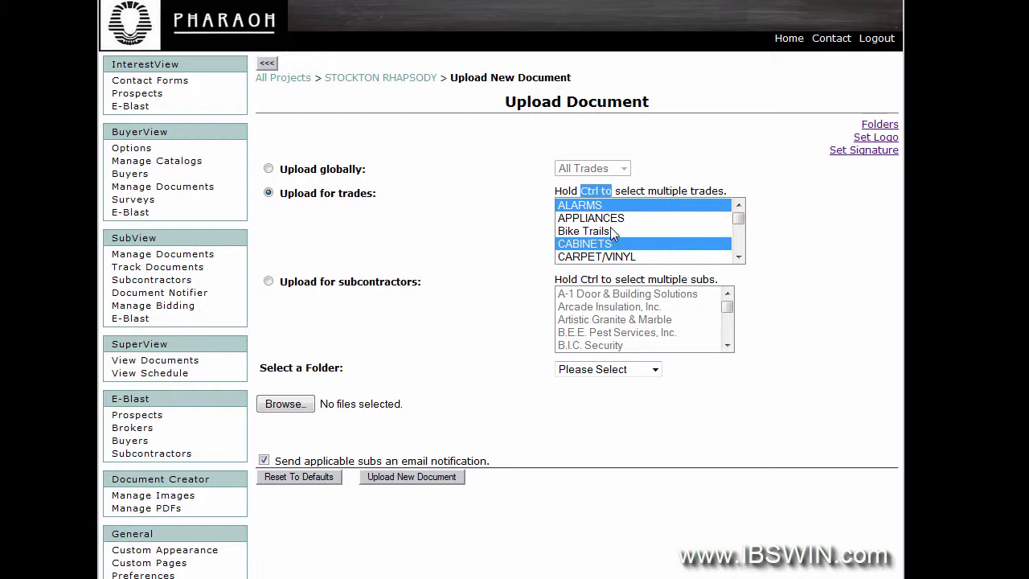
{"action": "left_click", "coordinate": [608, 219], "text": "ctrl"}
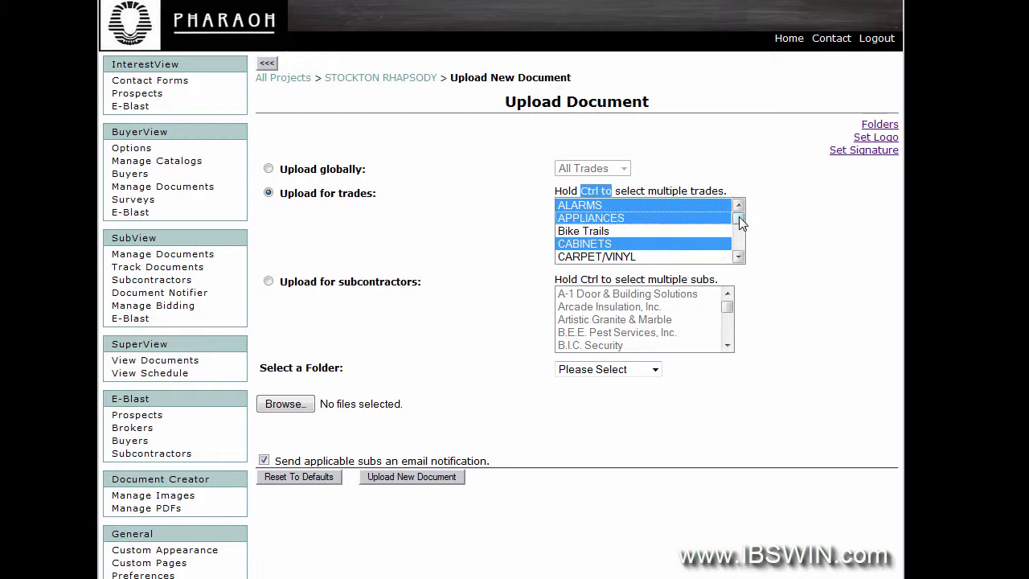
{"action": "scroll", "coordinate": [740, 222], "scroll_direction": "down", "scroll_amount": 7}
{"action": "left_click", "coordinate": [649, 232], "text": "ctrl"}
{"action": "left_click", "coordinate": [650, 257], "text": "ctrl"}
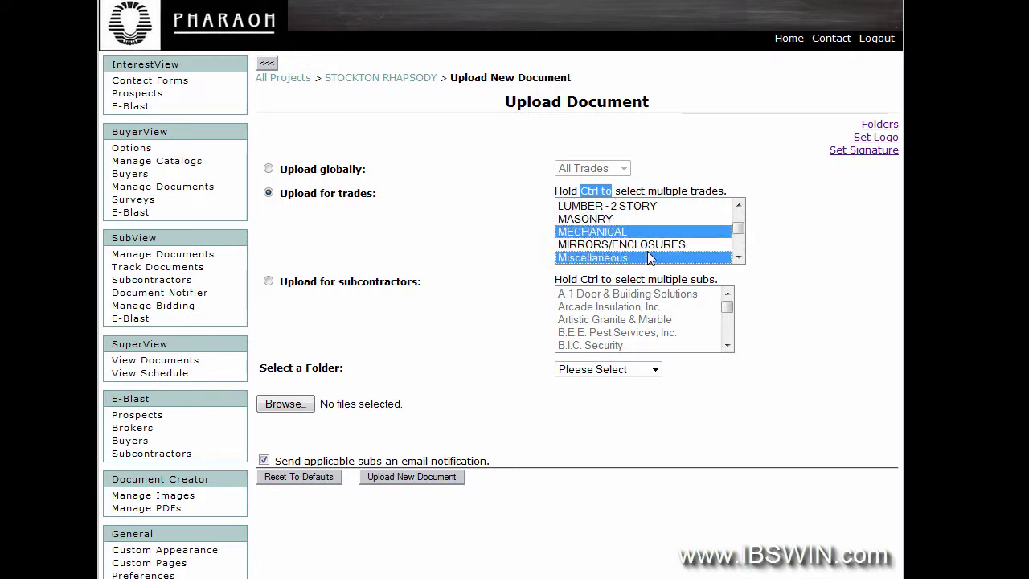
{"action": "left_click_drag", "start_coordinate": [740, 226], "coordinate": [737, 210]}
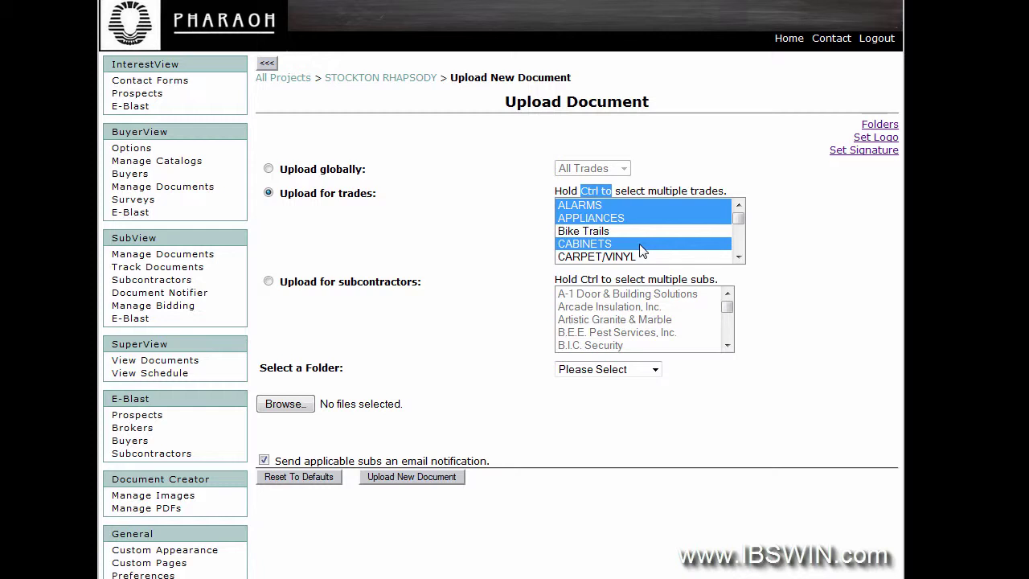
- Set the document to upload for subcontractors and select A-1 Door & Building Solutions
{"action": "left_click", "coordinate": [268, 282]}
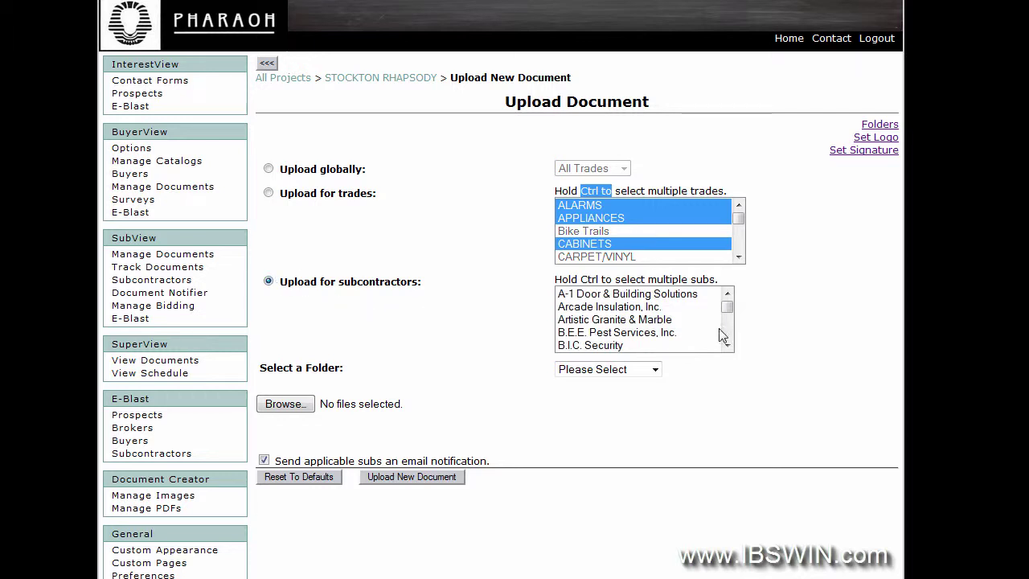
{"action": "mouse_move", "coordinate": [730, 304]}
{"action": "left_mouse_down"}
{"action": "mouse_move", "coordinate": [730, 344]}
{"action": "mouse_move", "coordinate": [727, 298]}
{"action": "left_mouse_up"}
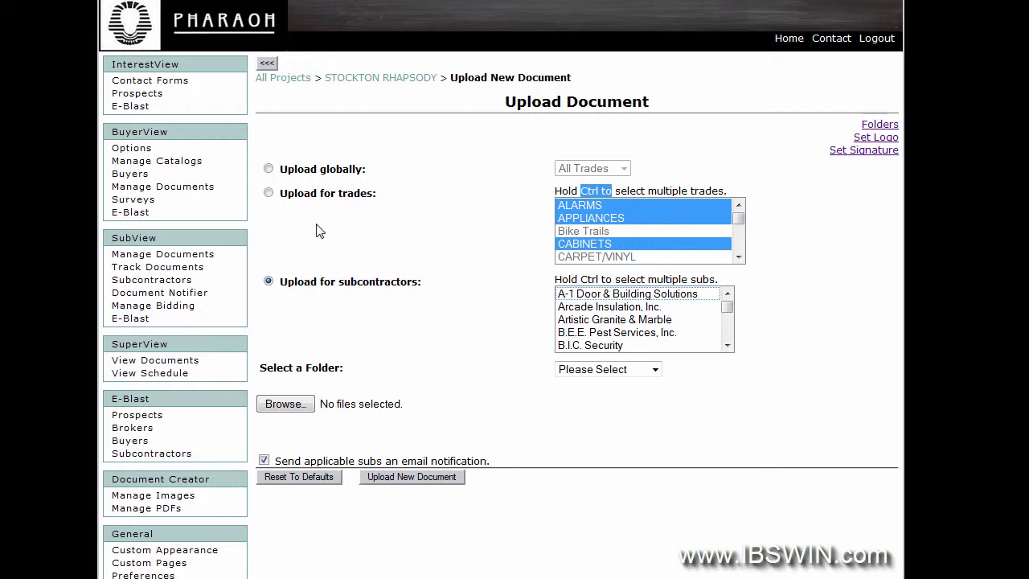
{"action": "left_click", "coordinate": [577, 298]}
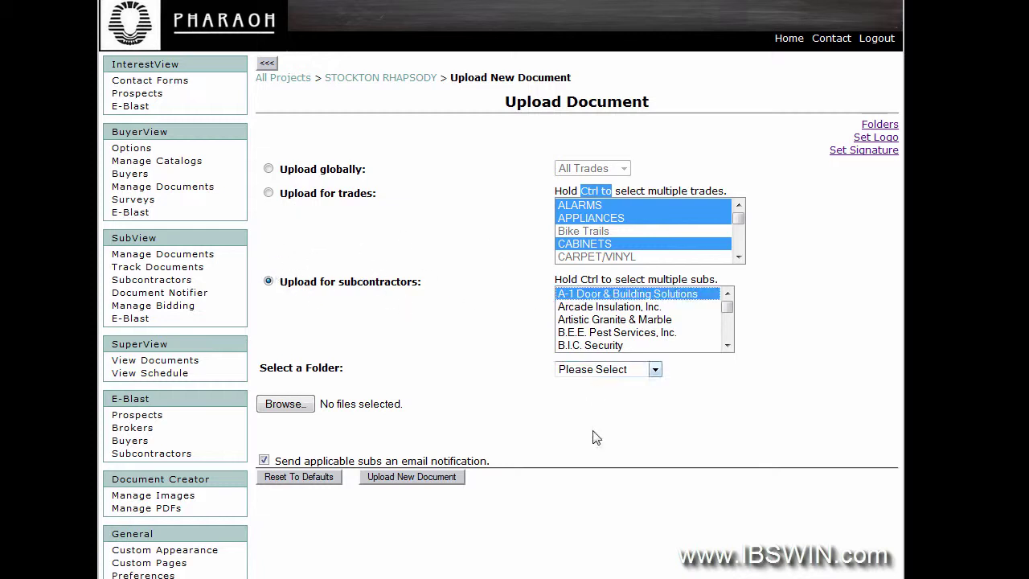
- Choose the Archive* folder for the upload and attach webview_beta.sql, webview_demo.sql, webview_FSI.sql and webview_robert.sql
{"action": "left_click", "coordinate": [655, 371]}
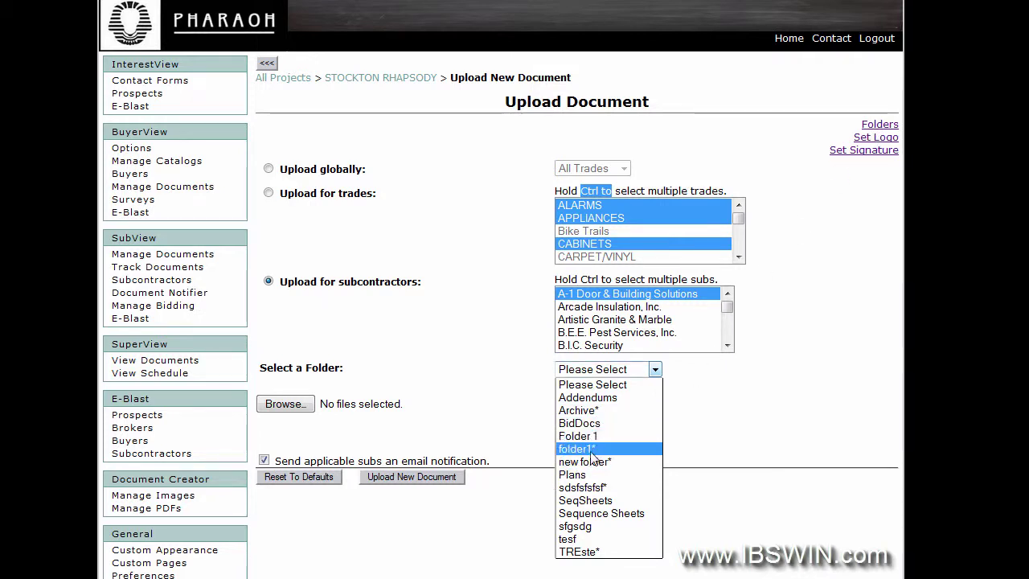
{"action": "left_click", "coordinate": [586, 411]}
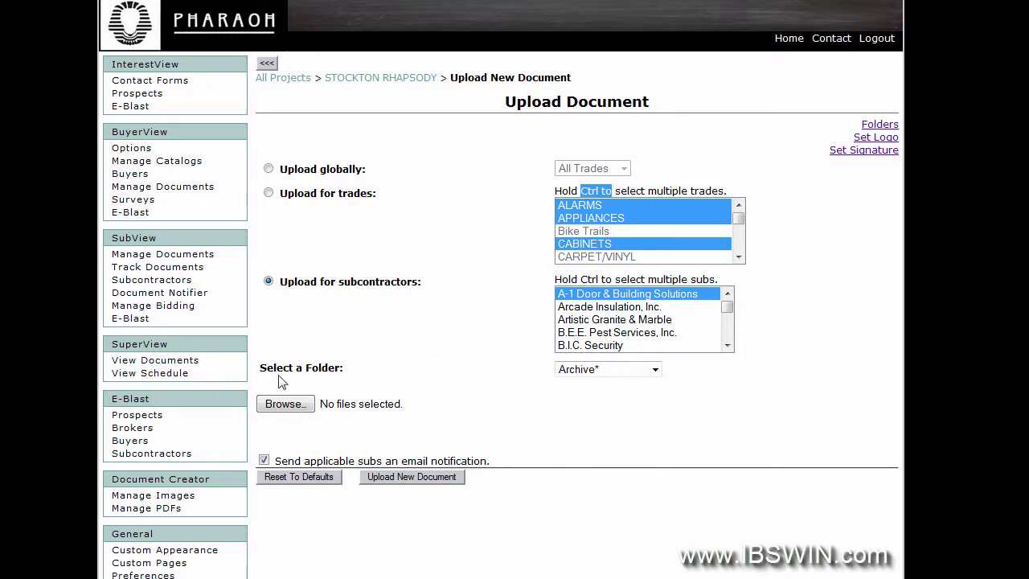
{"action": "left_click", "coordinate": [286, 404]}
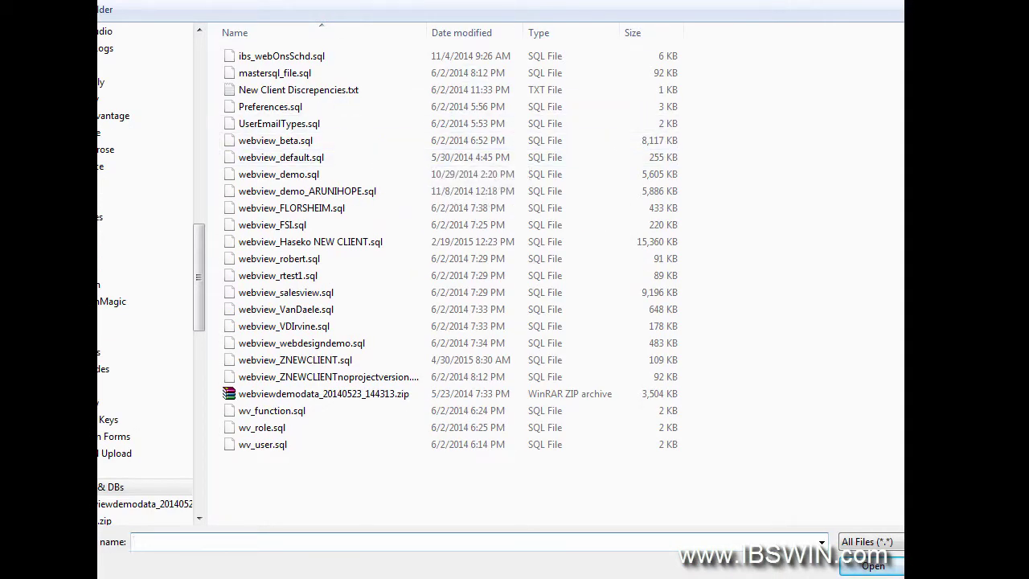
{"action": "left_click", "coordinate": [219, 120]}
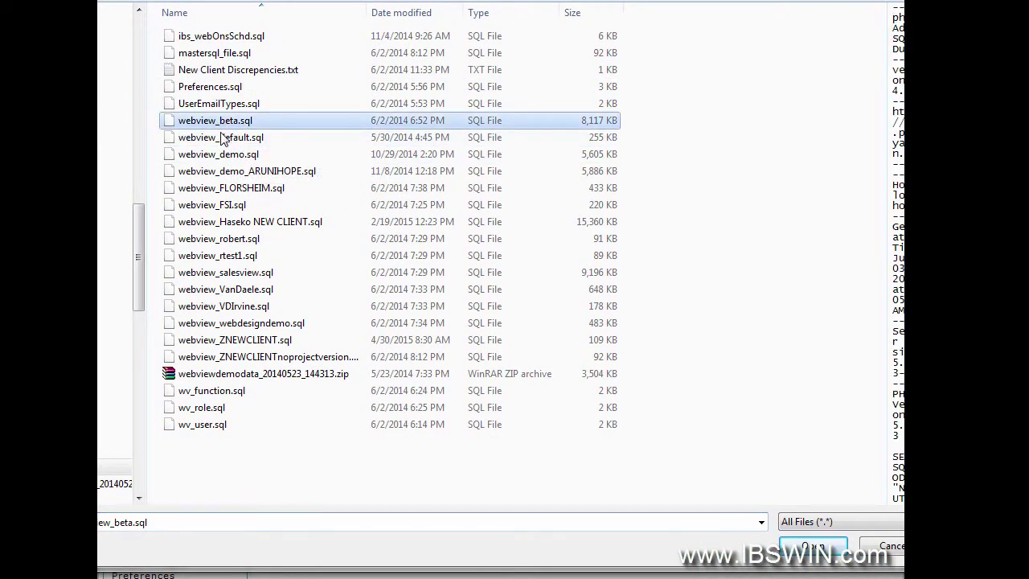
{"action": "left_click", "coordinate": [221, 154], "text": "ctrl"}
{"action": "left_click", "coordinate": [223, 205], "text": "ctrl"}
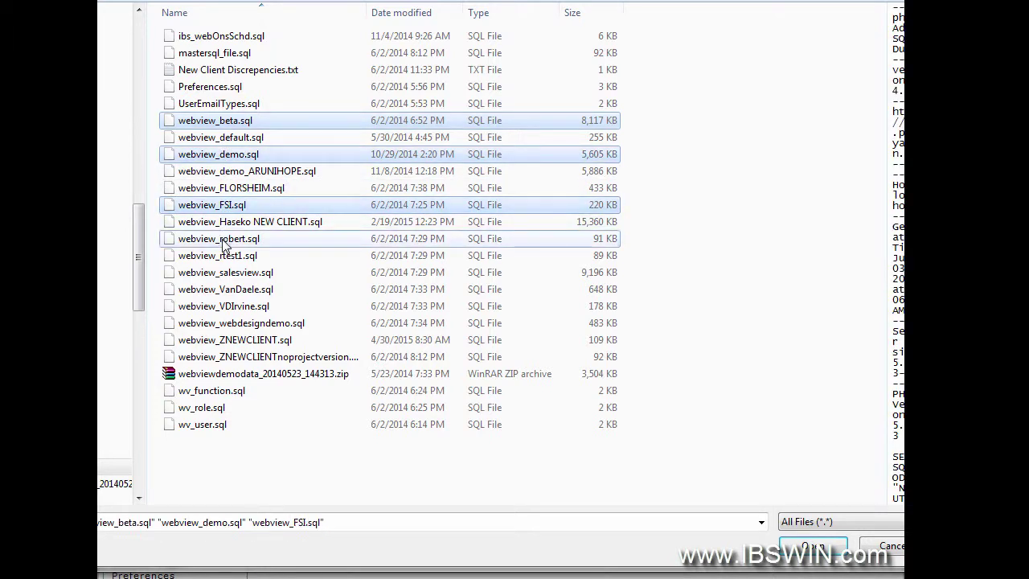
{"action": "left_click", "coordinate": [224, 239], "text": "ctrl"}
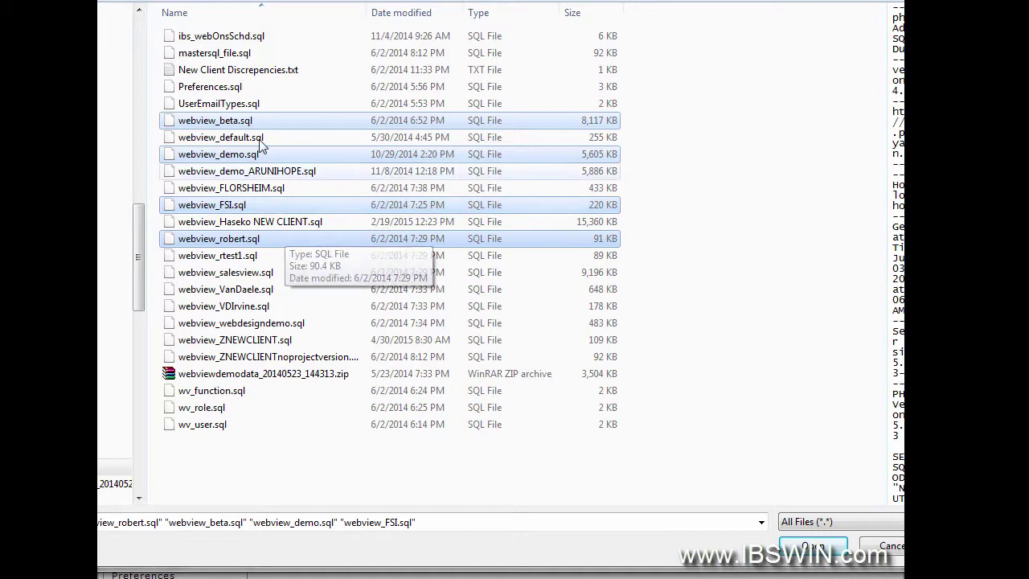
{"action": "left_click", "coordinate": [818, 553]}
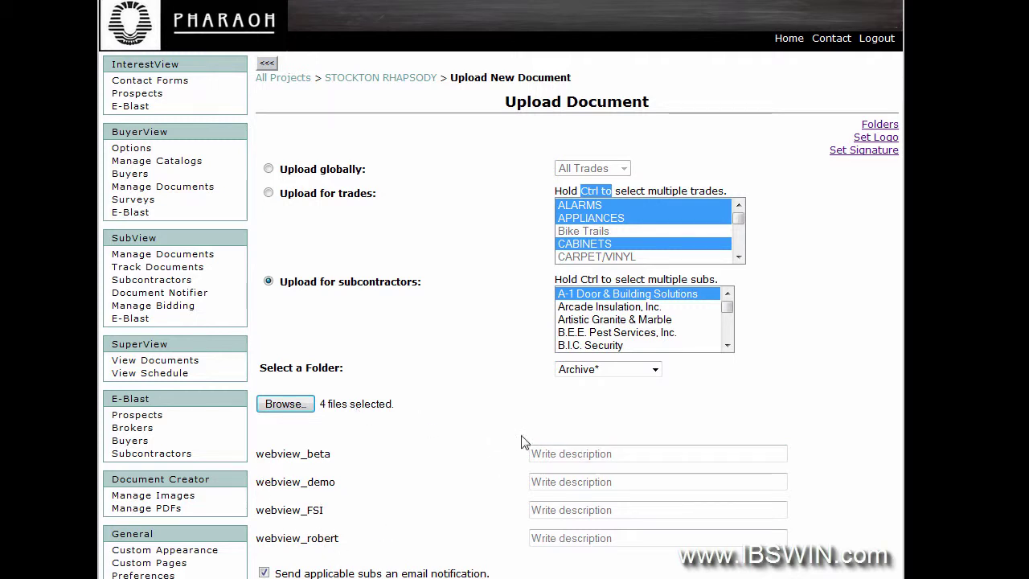
- Enter the descriptions "sf; fssf" for webview_beta and "sf sff sf f" for webview_demo, and turn off the subcontractor email notification
{"action": "left_click", "coordinate": [535, 456]}
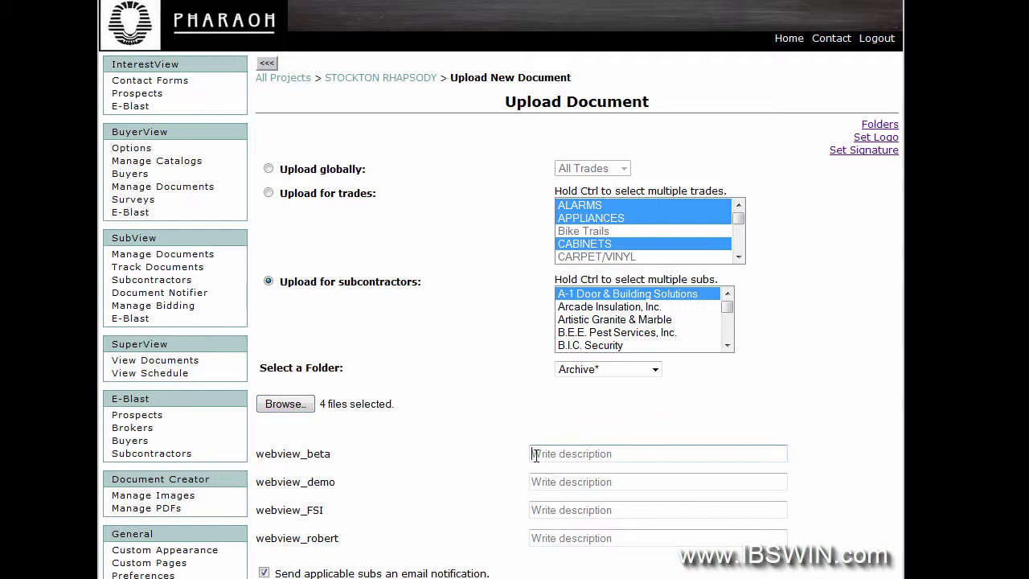
{"action": "type", "text": "sf; fssf"}
{"action": "left_click", "coordinate": [545, 481]}
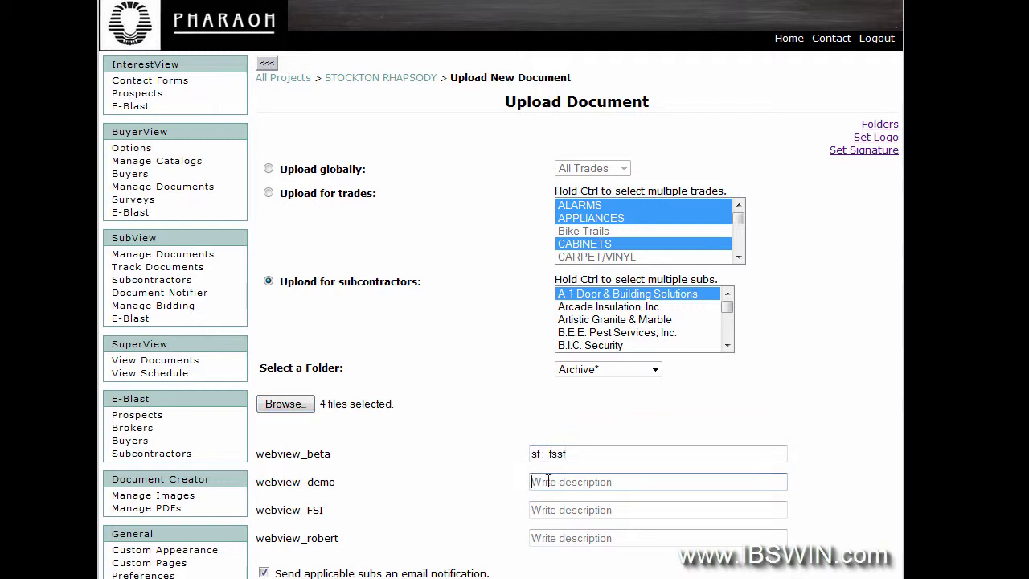
{"action": "type", "text": "sf sff sff"}
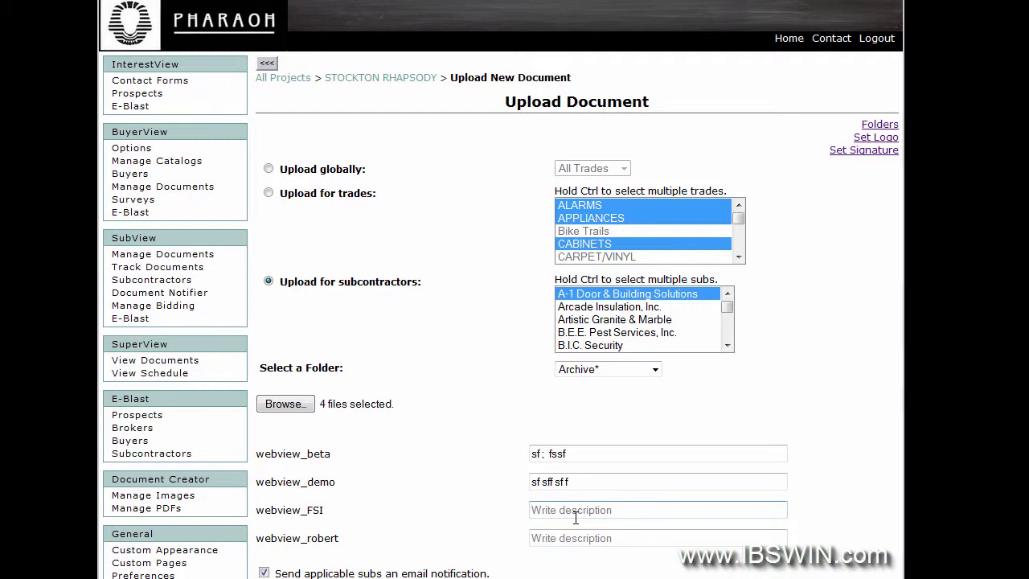
{"action": "left_click", "coordinate": [611, 516]}
{"action": "left_click_drag", "start_coordinate": [332, 512], "coordinate": [256, 510]}
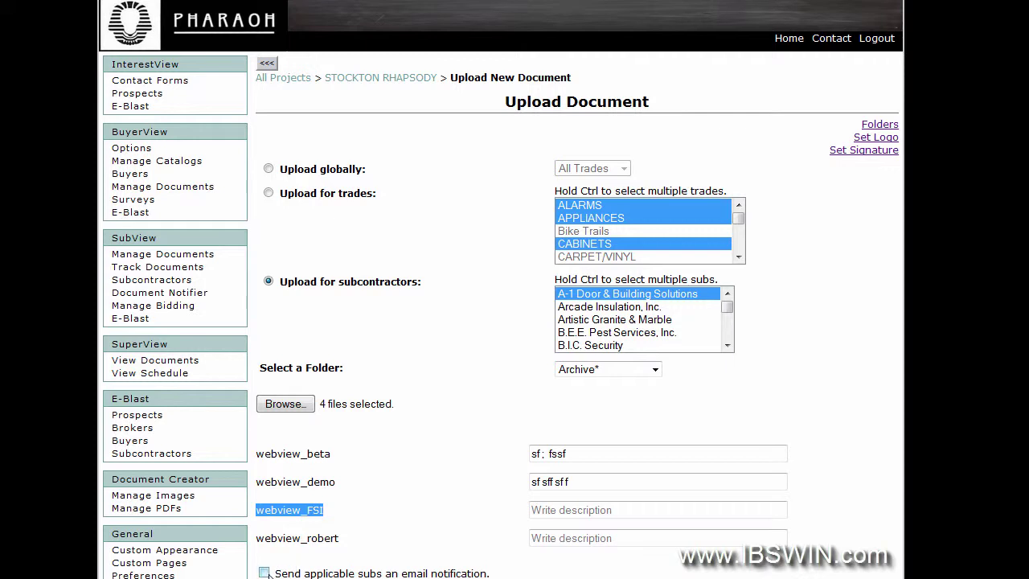
- Review the available folders while keeping Archive*, and upload the four selected documents
{"action": "left_click", "coordinate": [657, 369]}
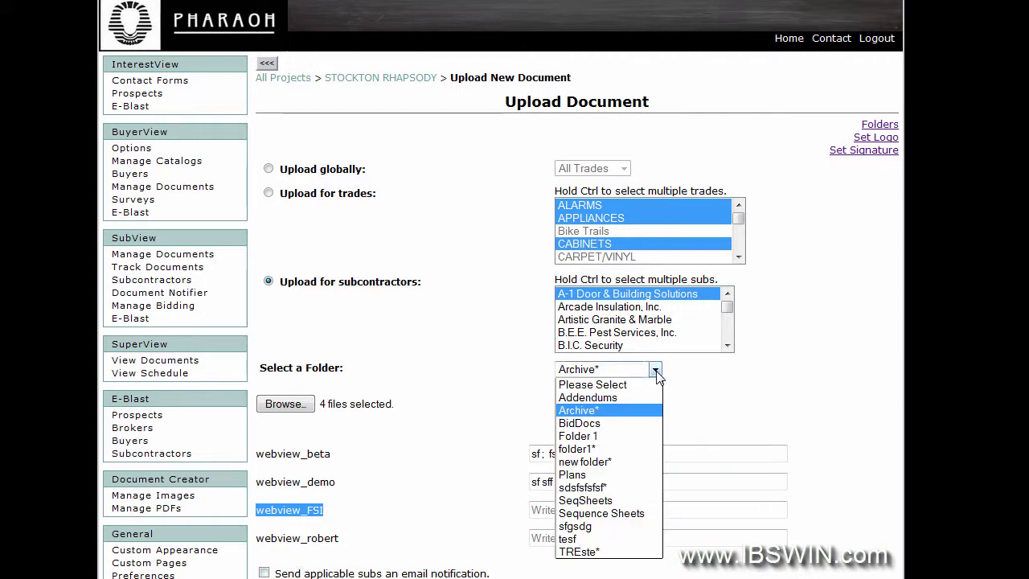
{"action": "left_click", "coordinate": [657, 372]}
{"action": "left_click", "coordinate": [656, 371]}
{"action": "left_click", "coordinate": [683, 374]}
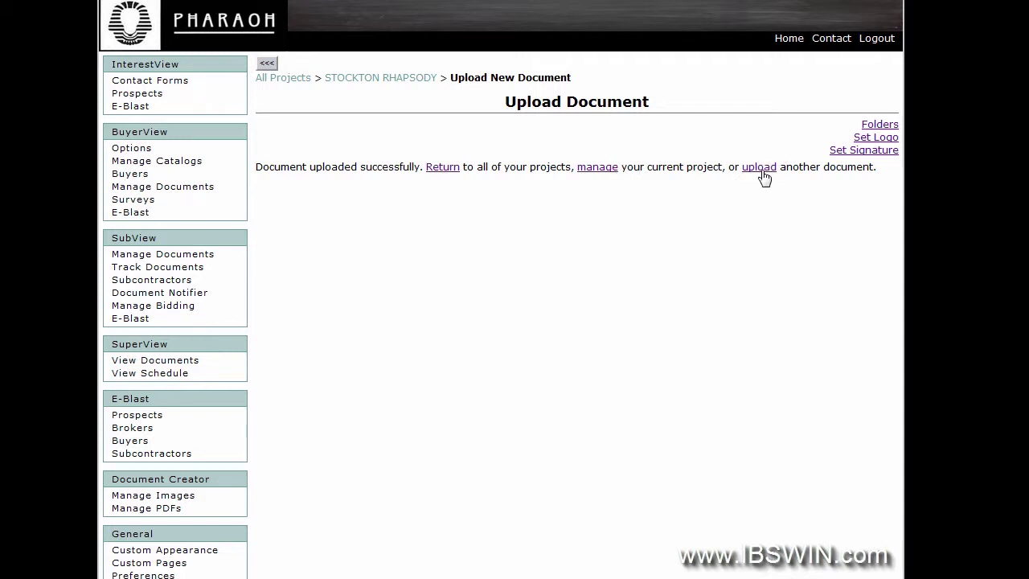
- Open the current project's existing documents and examine the descriptions and folders of the newly uploaded subcontractor-specific files
{"action": "left_click", "coordinate": [599, 168]}
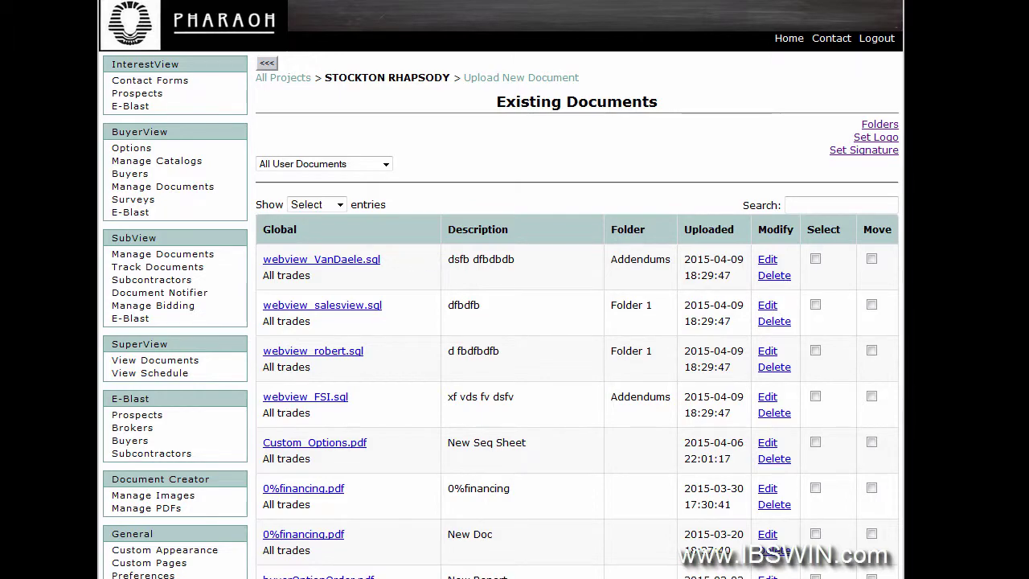
{"action": "scroll", "coordinate": [405, 237], "scroll_direction": "down", "scroll_amount": 10}
{"action": "scroll", "coordinate": [577, 290], "scroll_direction": "down", "scroll_amount": 15}
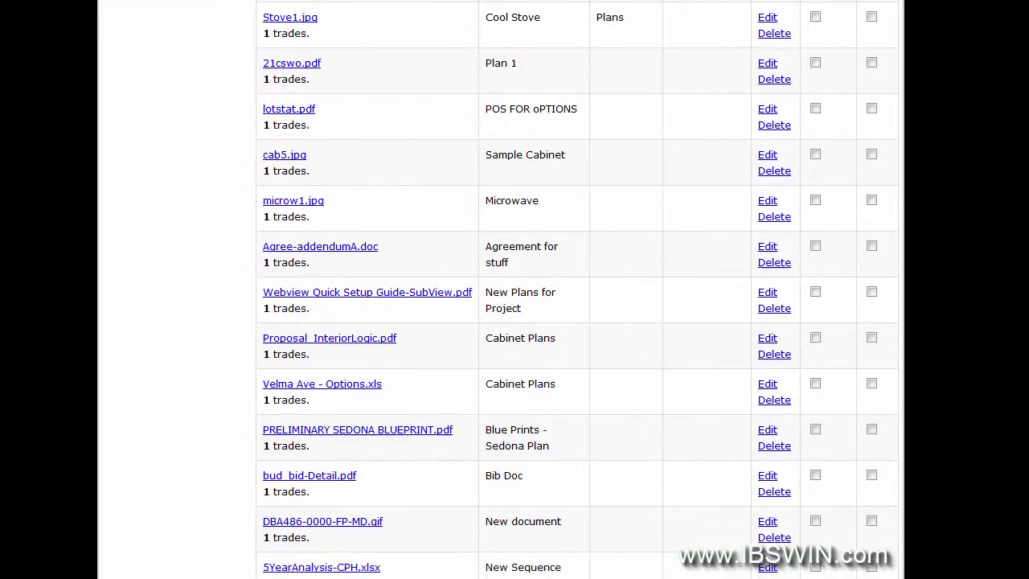
{"action": "scroll", "coordinate": [680, 473], "scroll_direction": "down", "scroll_amount": 4}
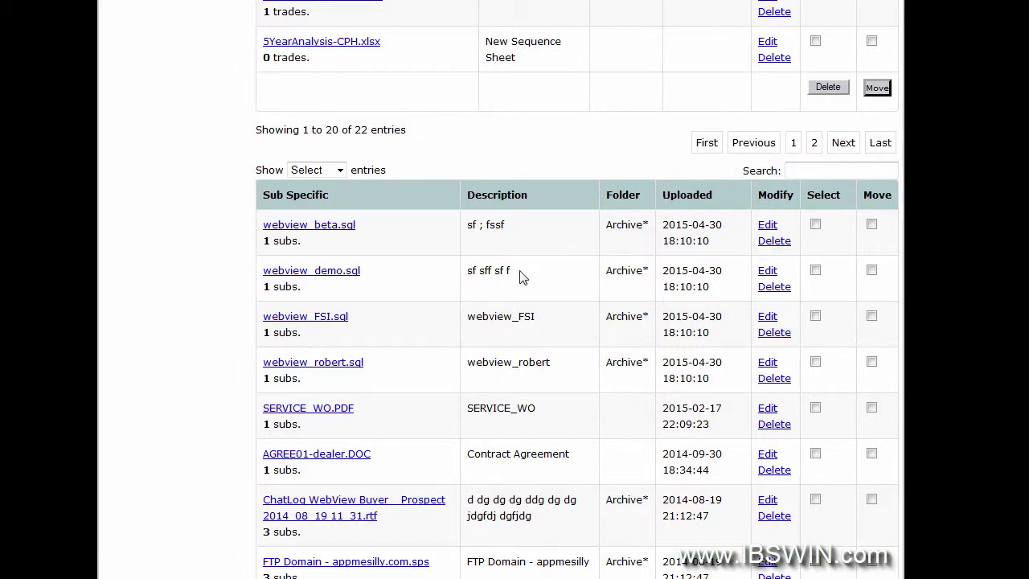
{"action": "left_click_drag", "start_coordinate": [519, 278], "coordinate": [482, 270]}
{"action": "left_click_drag", "start_coordinate": [505, 226], "coordinate": [479, 226]}
{"action": "scroll", "coordinate": [515, 290], "scroll_direction": "up", "scroll_amount": 20}
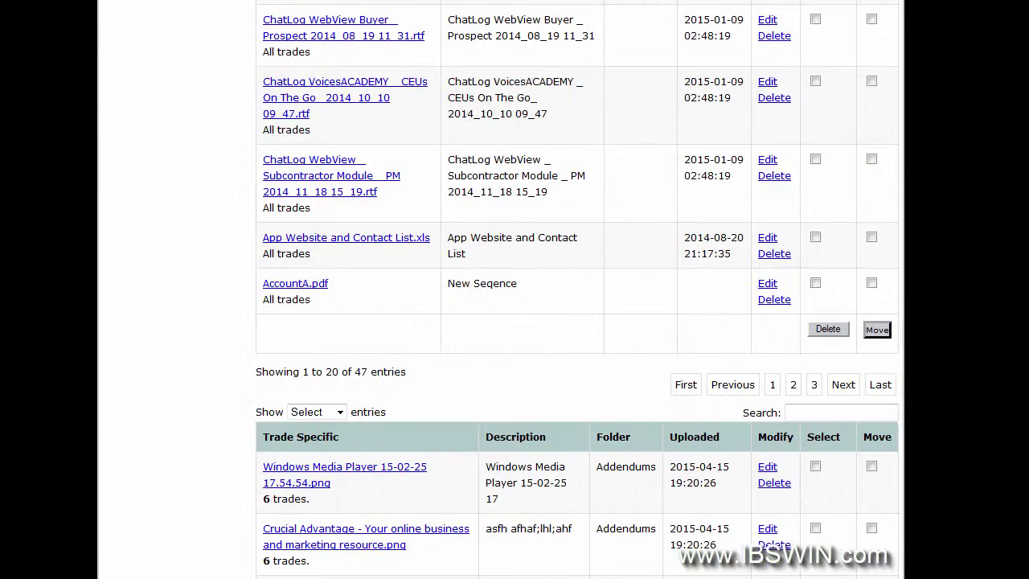
{"action": "scroll", "coordinate": [515, 290], "scroll_direction": "up", "scroll_amount": 3}
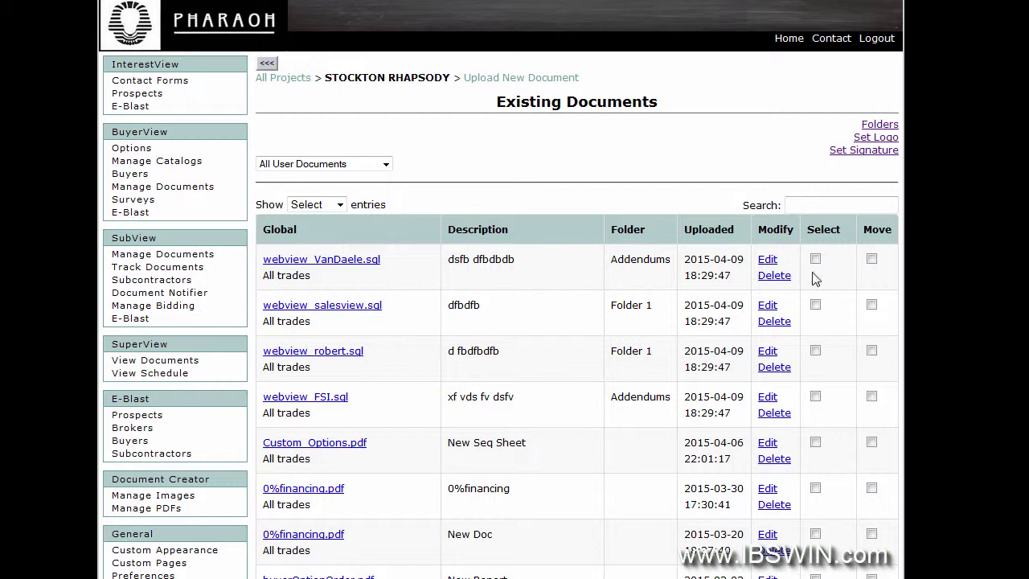
- Move the global documents webview_VanDaele.sql, webview_salesview.sql, webview_FSI.sql and Custom_Options.pdf to the Addendums folder
{"action": "left_click", "coordinate": [872, 259]}
{"action": "left_click", "coordinate": [872, 304]}
{"action": "left_click", "coordinate": [872, 398]}
{"action": "left_click", "coordinate": [872, 442]}
{"action": "scroll", "coordinate": [578, 322], "scroll_direction": "down", "scroll_amount": 10}
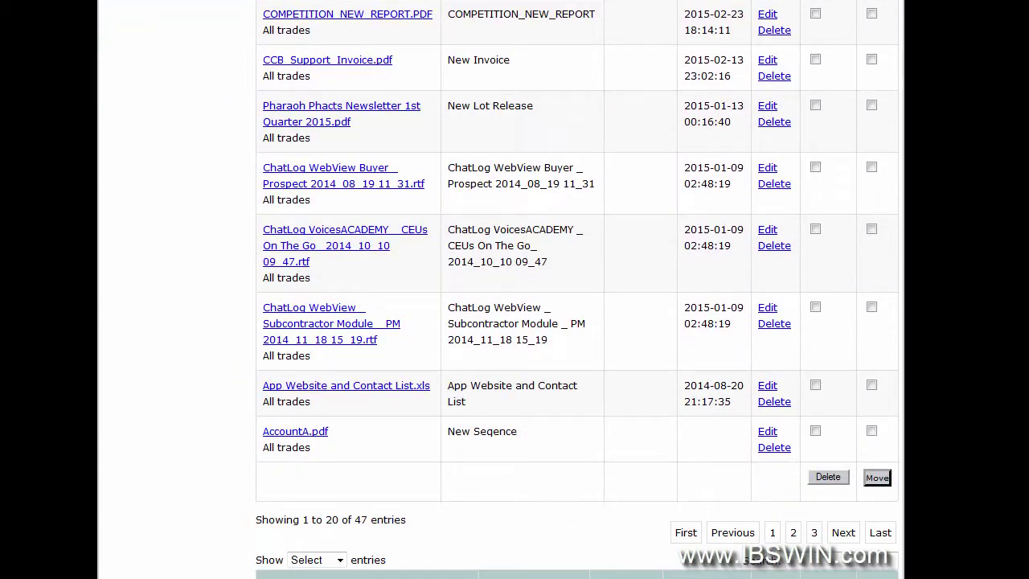
{"action": "left_click", "coordinate": [873, 481]}
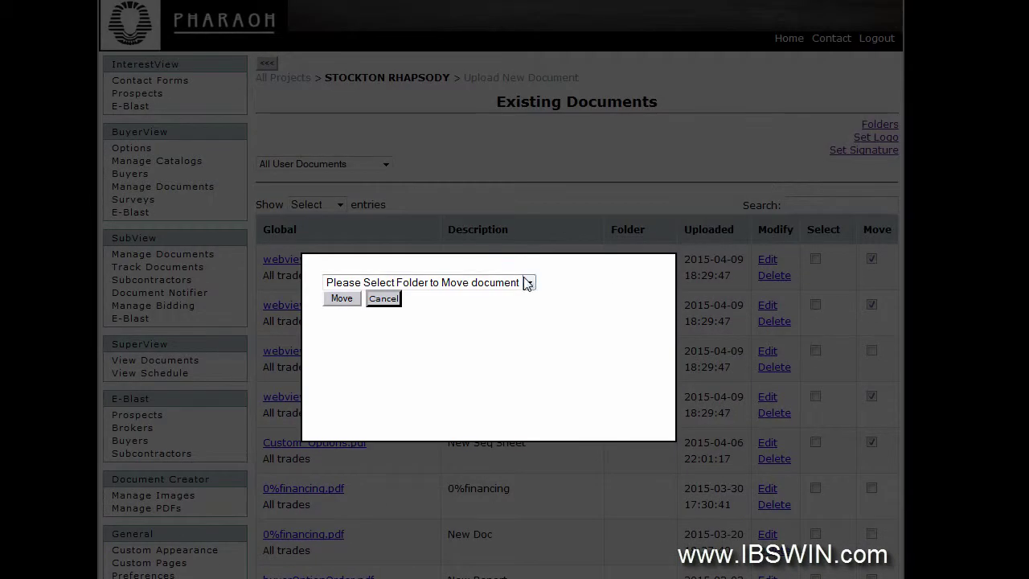
{"action": "left_click", "coordinate": [528, 282]}
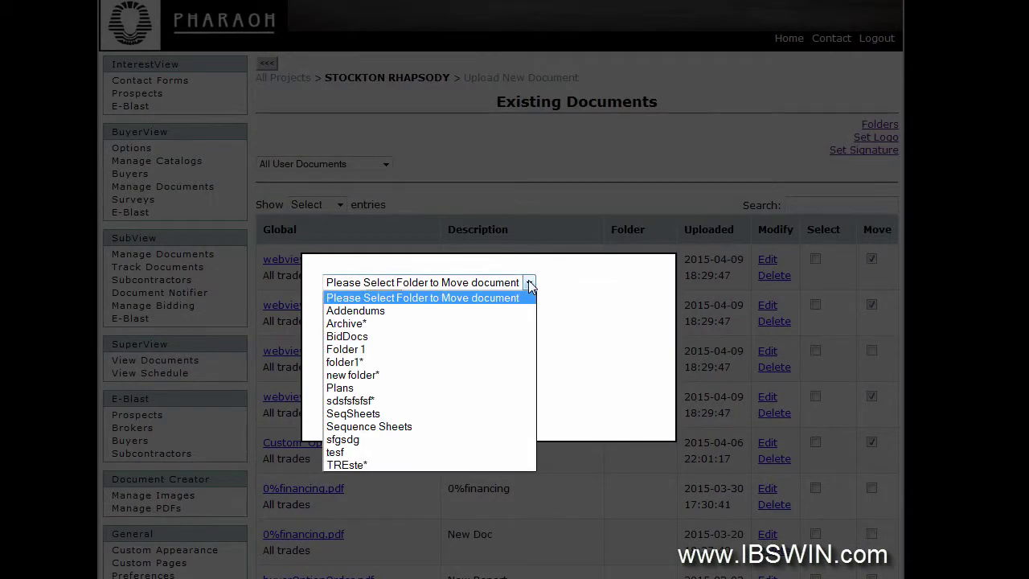
{"action": "left_click", "coordinate": [371, 314]}
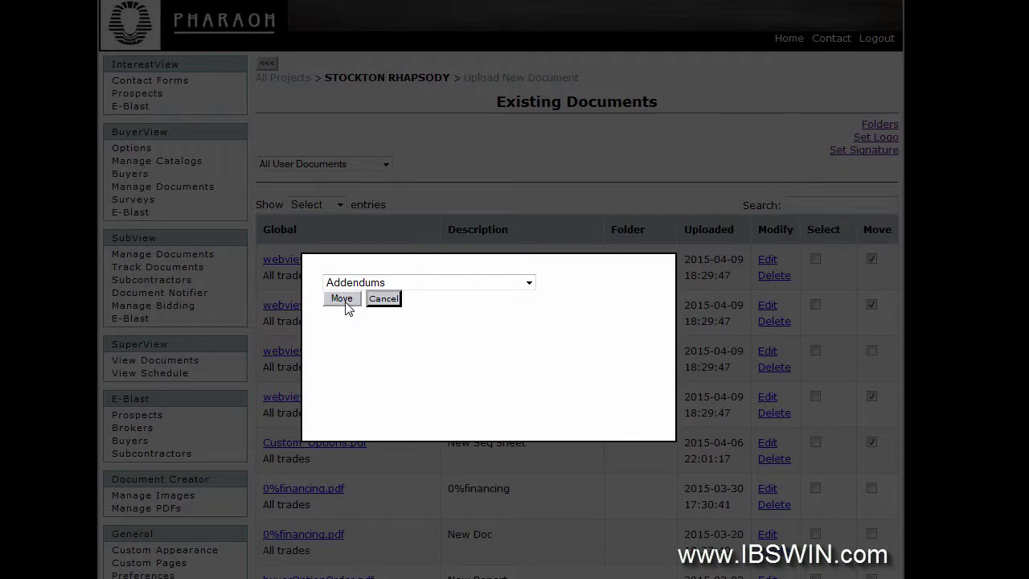
{"action": "left_click", "coordinate": [342, 299]}
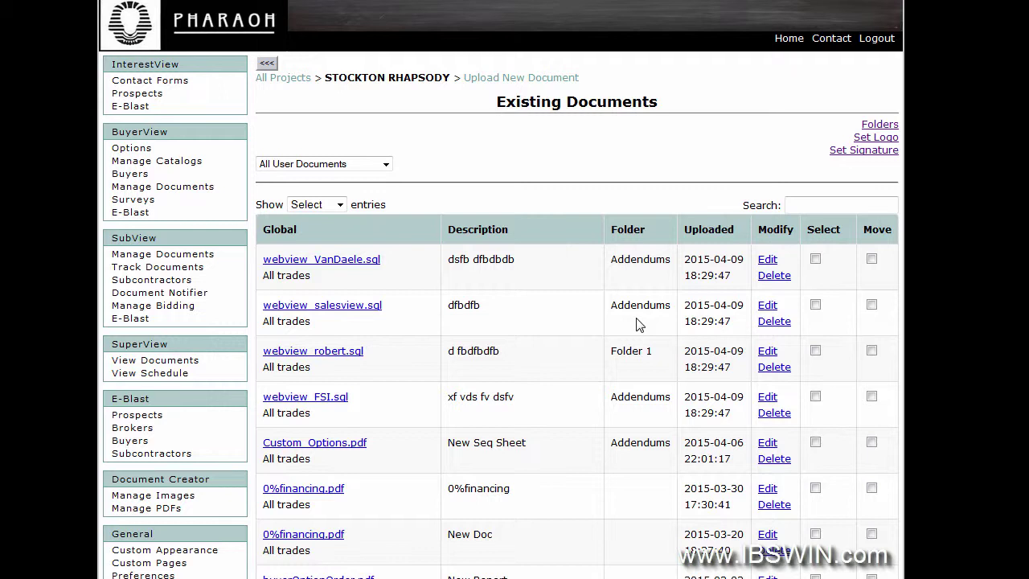
- Delete the global document webview_VanDaele.sql from the STOCKTON RHAPSODY project
{"action": "left_click", "coordinate": [774, 275]}
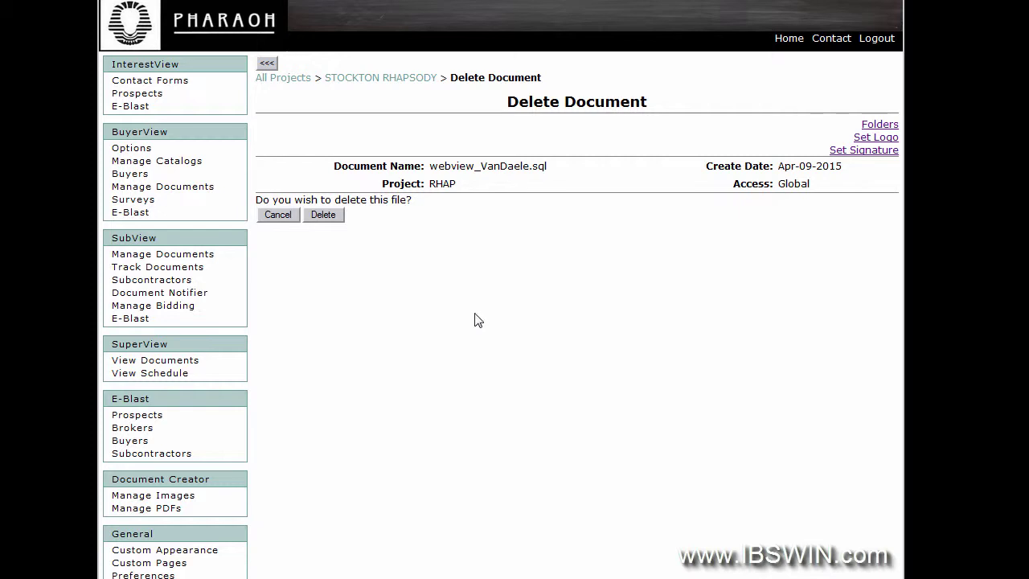
{"action": "left_click", "coordinate": [323, 216]}
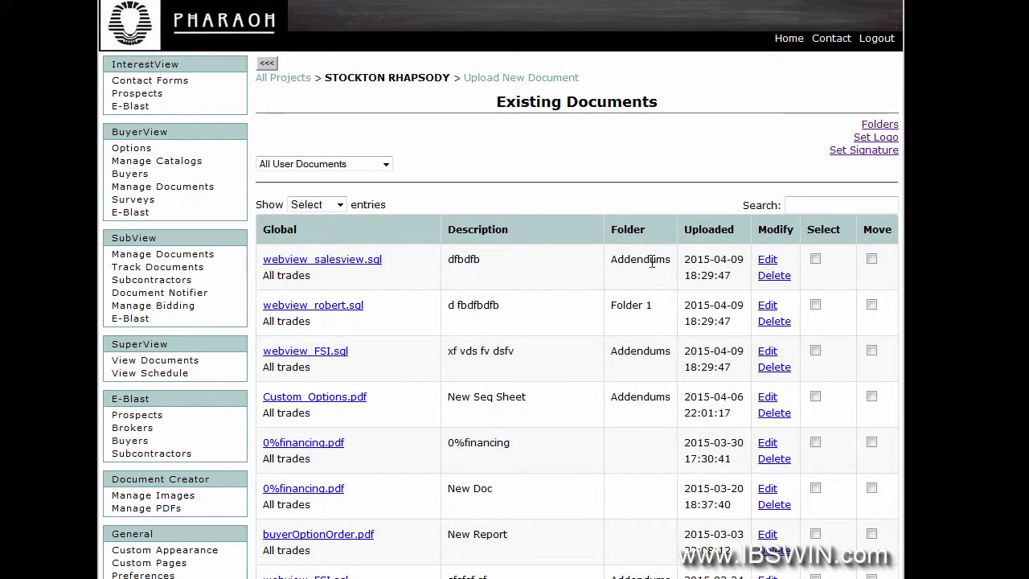